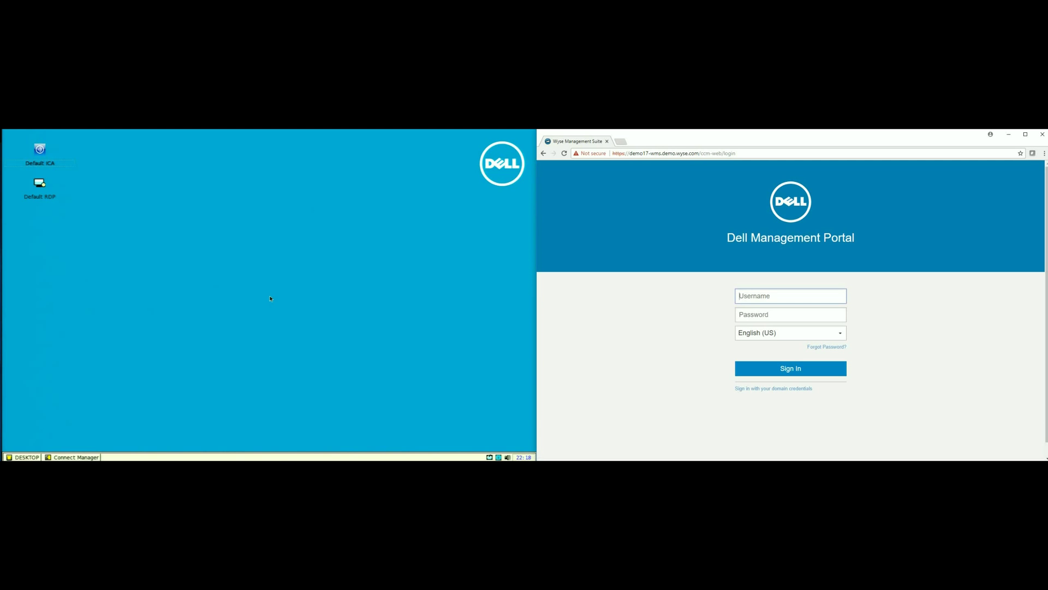
Step: Sign in to the portal with the administrator e-mail address and account password
{"action": "key", "text": "Tab"}
{"action": "type", "text": "•"}
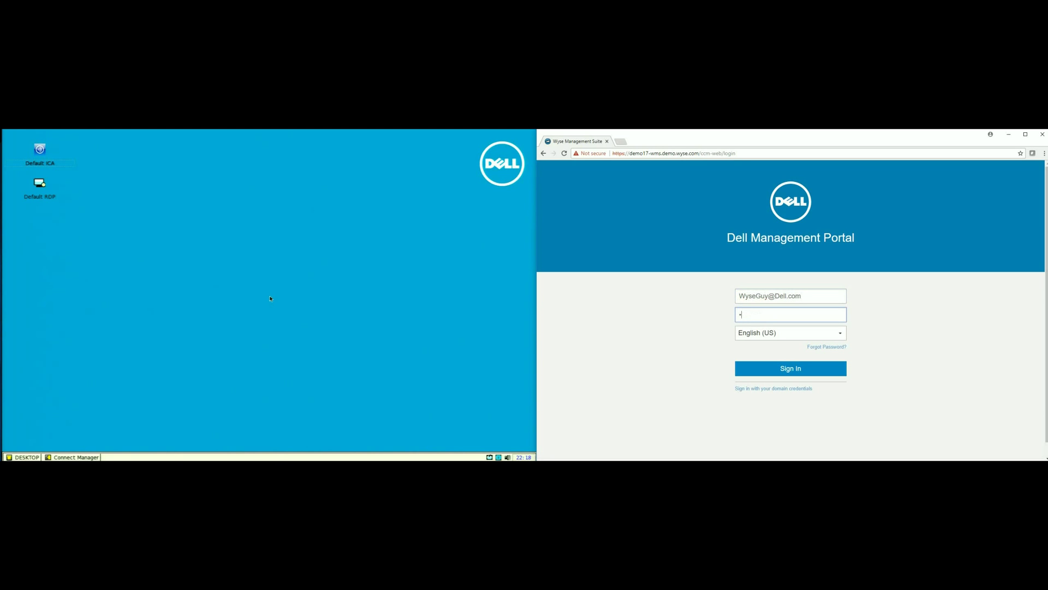
{"action": "type", "text": "•••••••"}
{"action": "key", "text": "Return"}
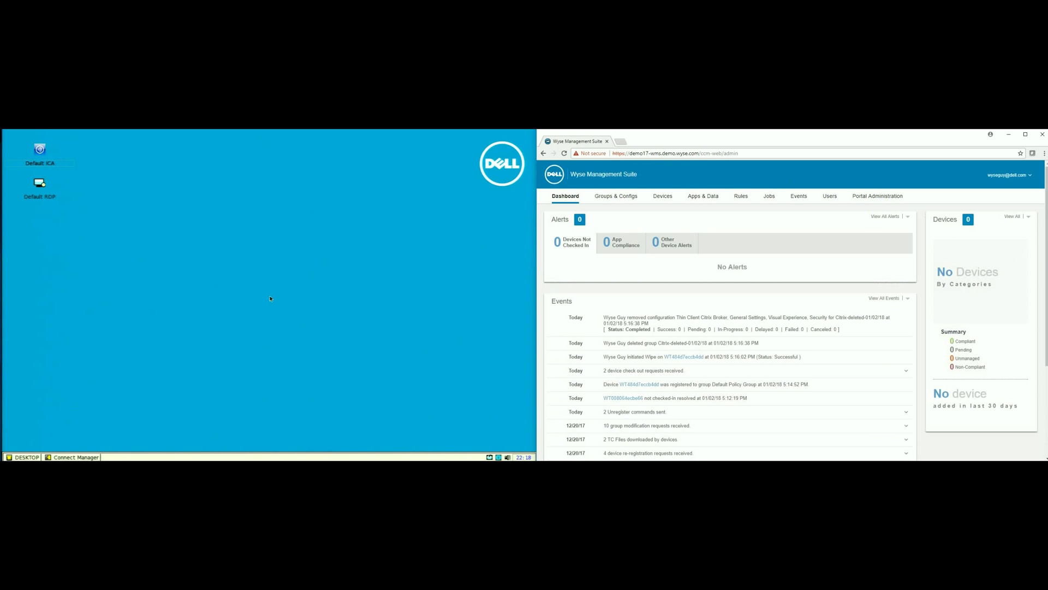
Step: In Groups & Configs, replace the Default Policy Group's registration token with a new value and save
{"action": "left_click", "coordinate": [616, 195]}
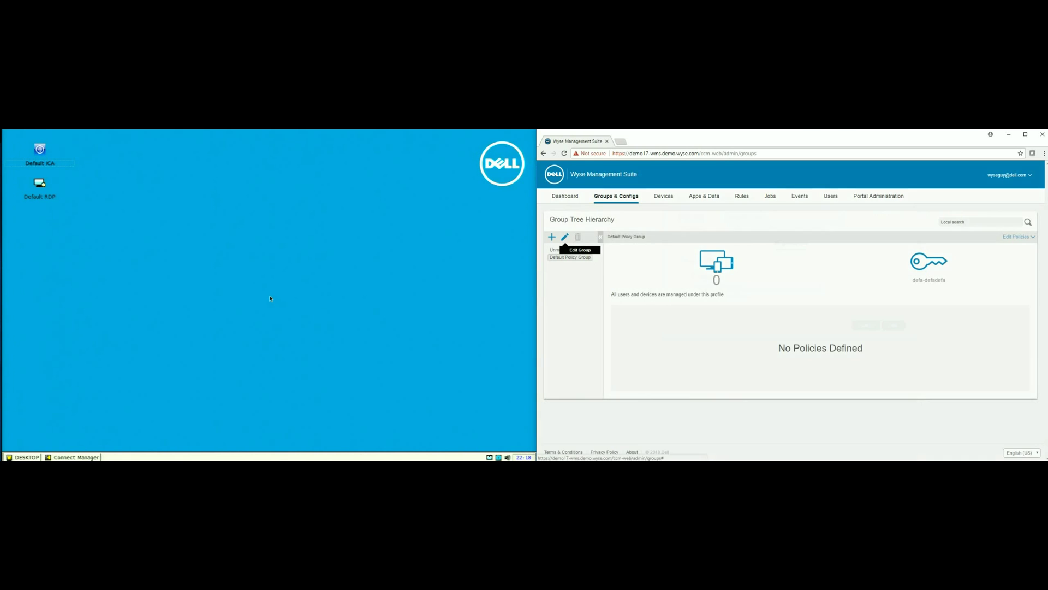
{"action": "left_click", "coordinate": [565, 236]}
{"action": "double_click", "coordinate": [494, 374]}
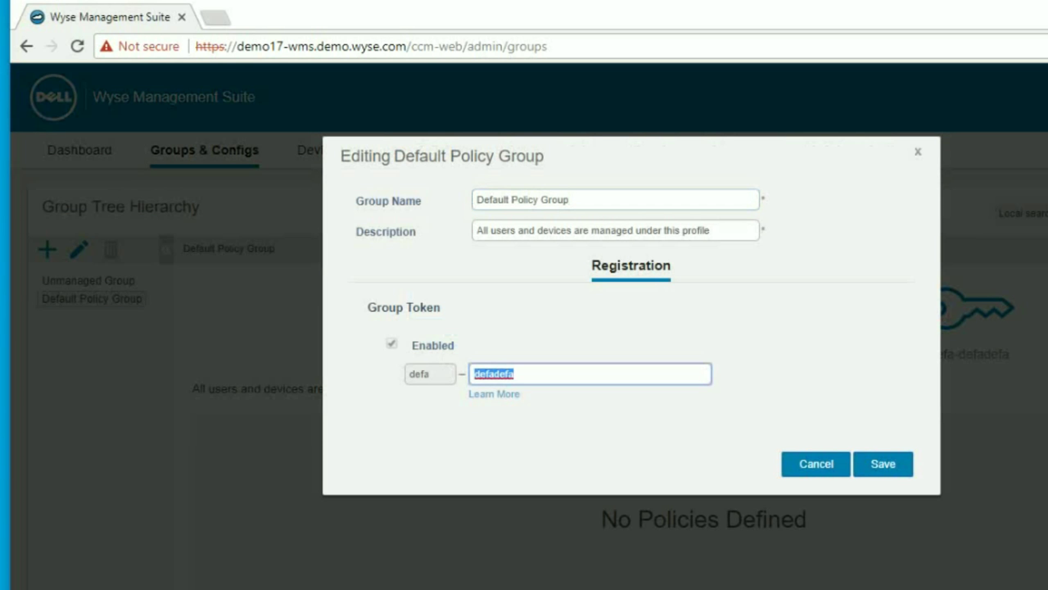
{"action": "type", "text": "Default"}
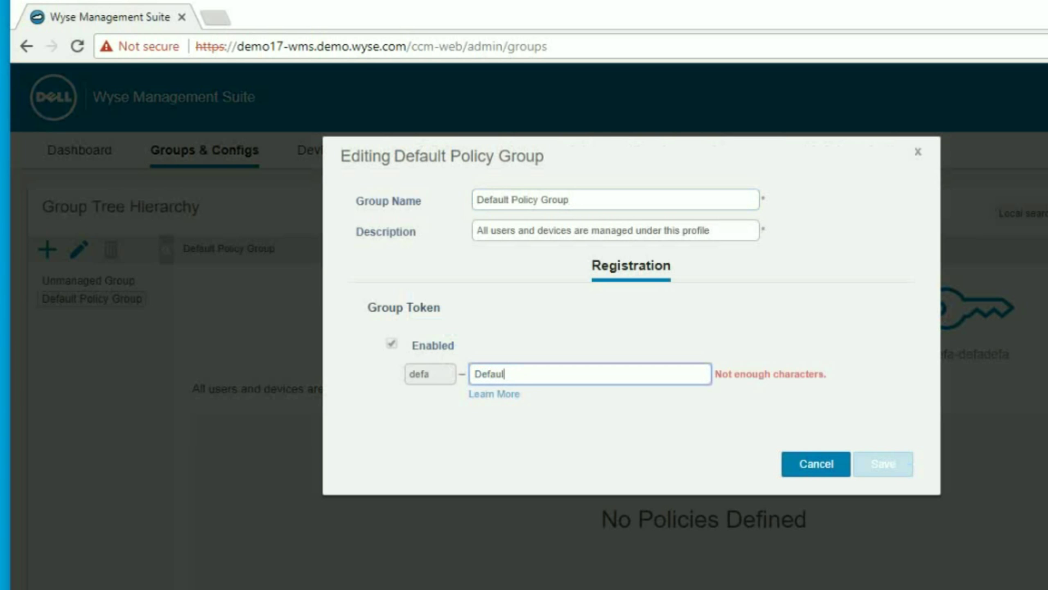
{"action": "type", "text": "Group"}
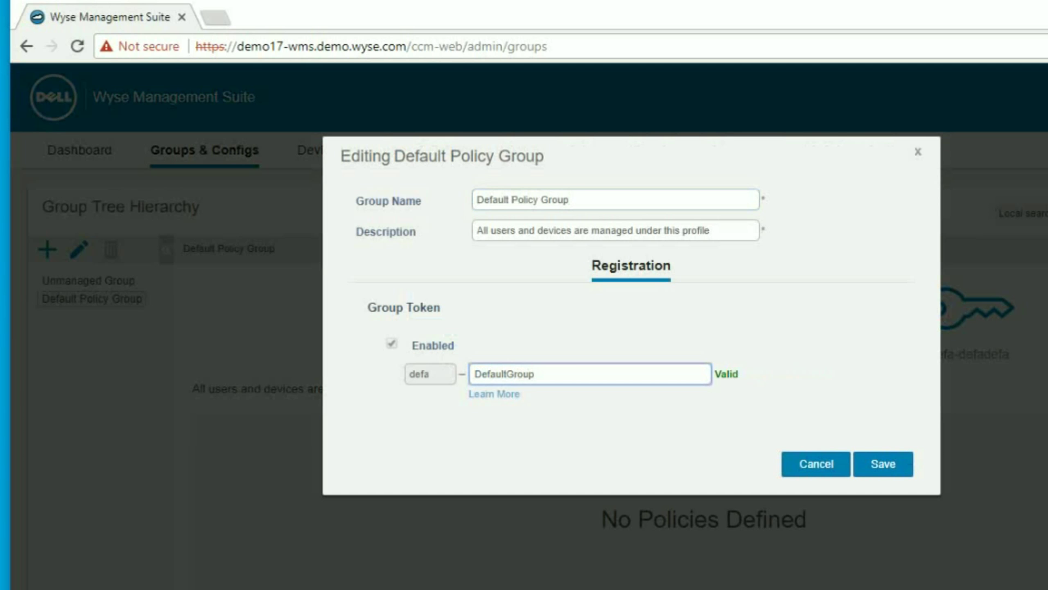
{"action": "left_click", "coordinate": [883, 464]}
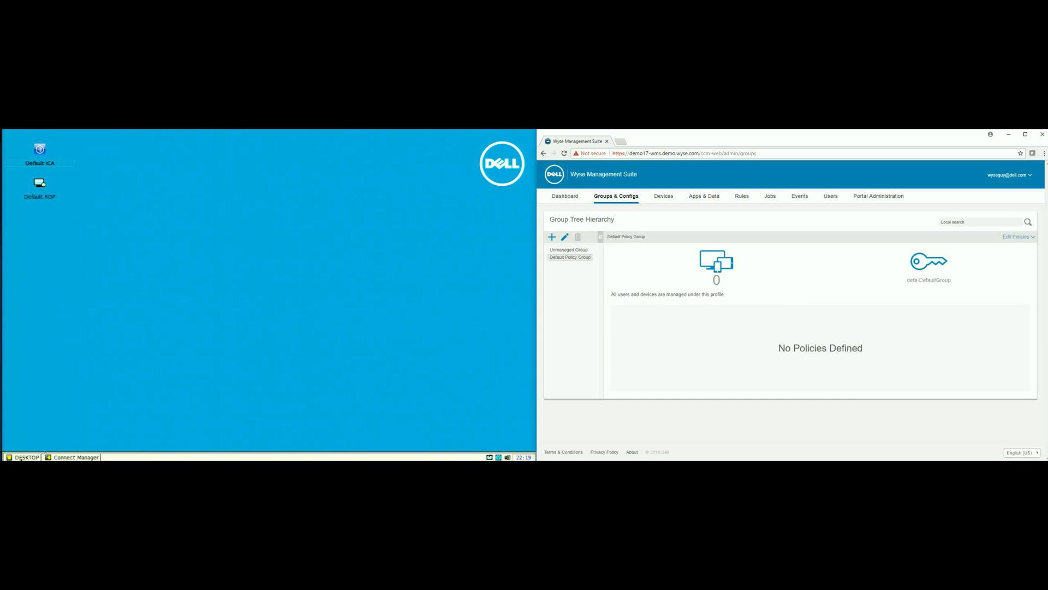
Step: In Central Configuration's WDA tab, prefer CCM, enable Cloud Client Manager and enter the group registration key
{"action": "left_click", "coordinate": [25, 457]}
{"action": "mouse_move", "coordinate": [54, 396]}
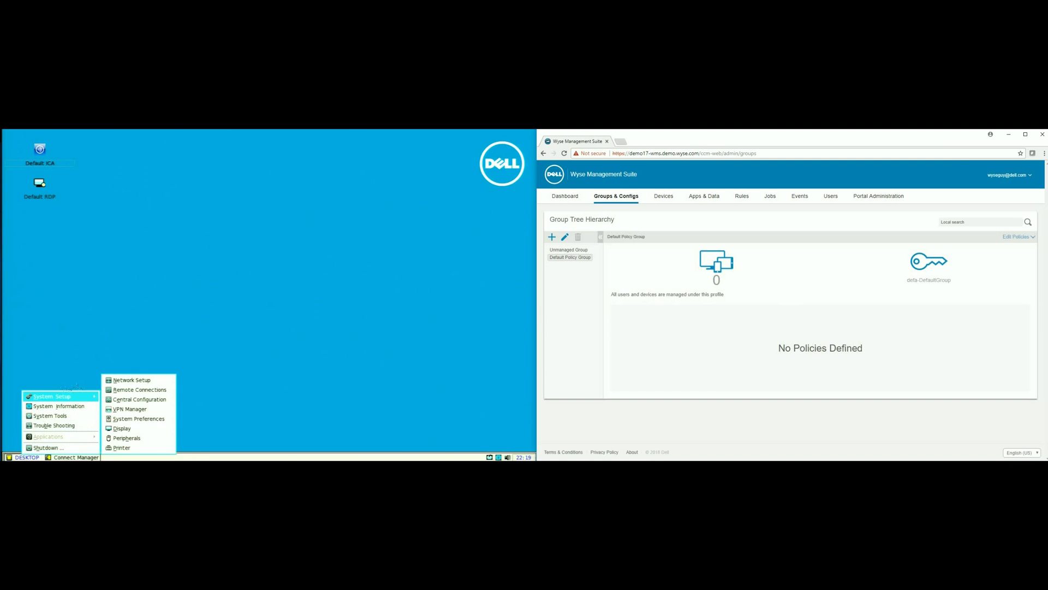
{"action": "left_click", "coordinate": [139, 399]}
{"action": "left_click", "coordinate": [204, 212]}
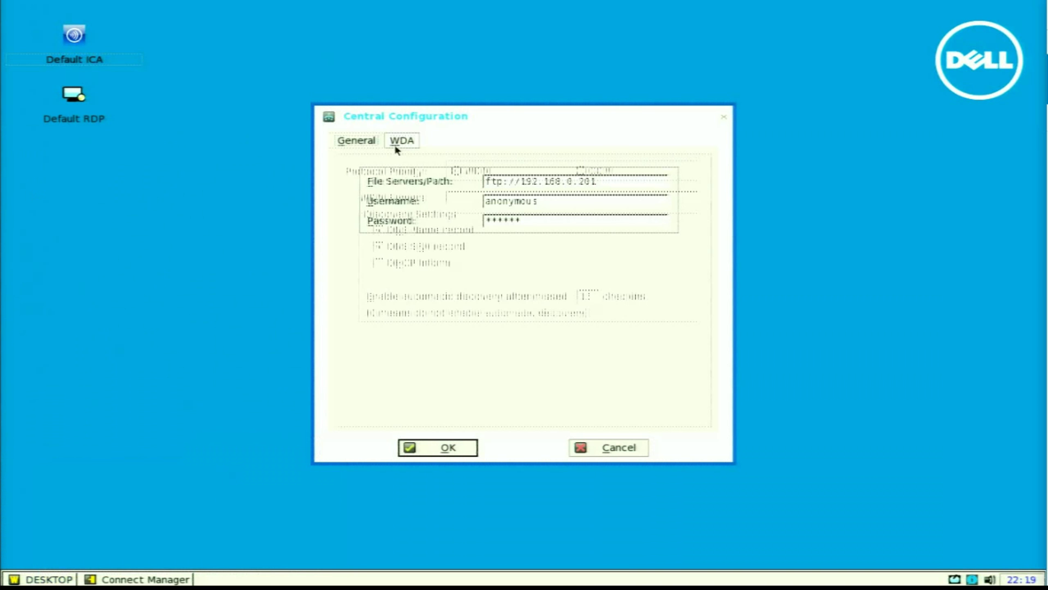
{"action": "left_click", "coordinate": [580, 171]}
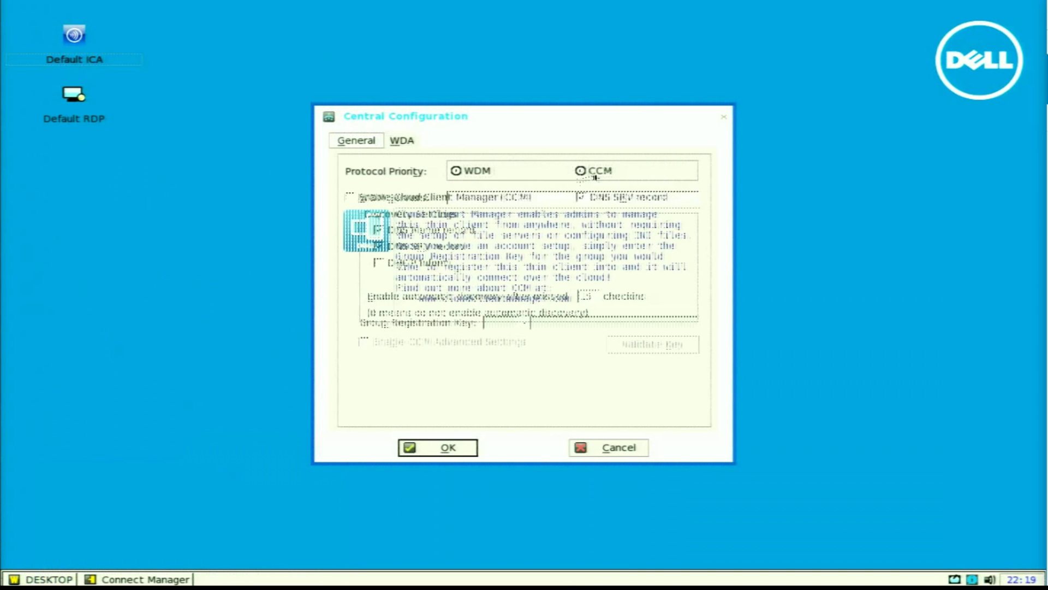
{"action": "left_click", "coordinate": [411, 198]}
{"action": "left_click", "coordinate": [496, 324]}
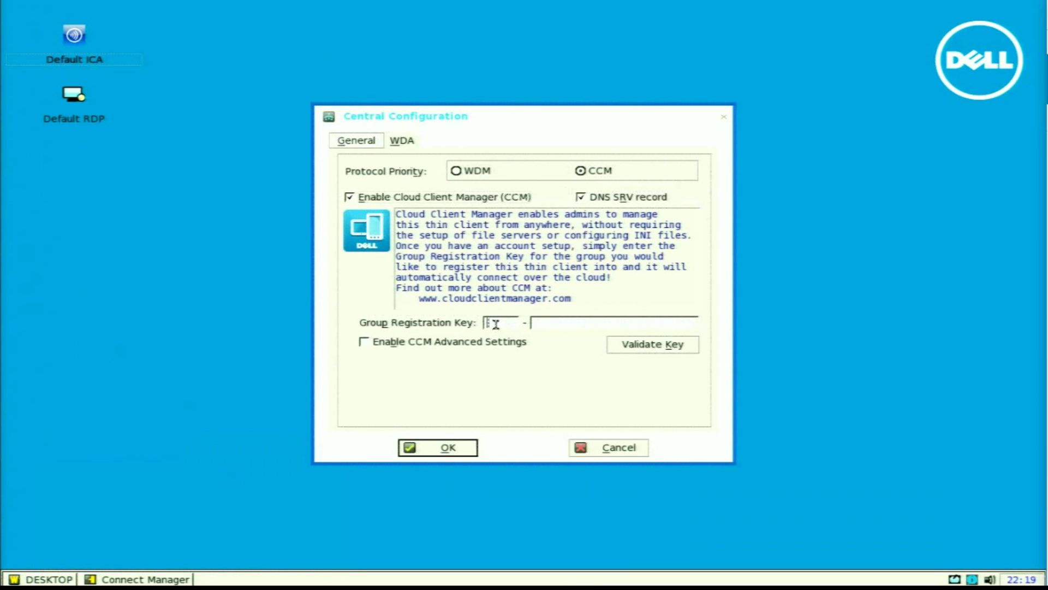
{"action": "type", "text": "dffa - "}
{"action": "type", "text": "Default"}
{"action": "type", "text": "Group"}
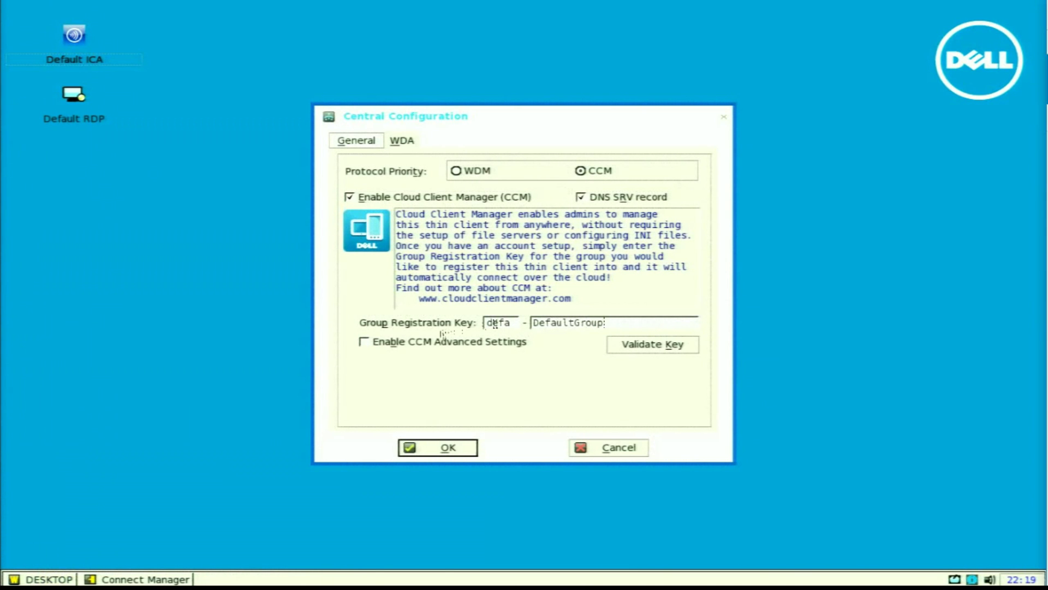
Step: Enable CCM advanced settings and set both CCM and MQTT servers to DEMO17-WMS.DEMO.WYSE.COM
{"action": "left_click", "coordinate": [440, 347]}
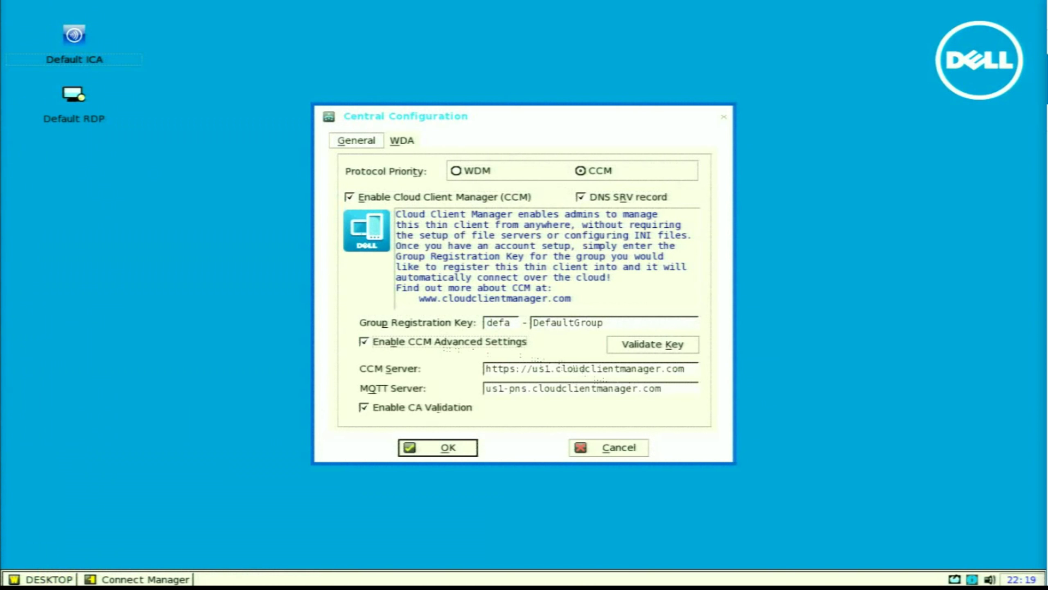
{"action": "left_click_drag", "start_coordinate": [654, 368], "coordinate": [533, 370]}
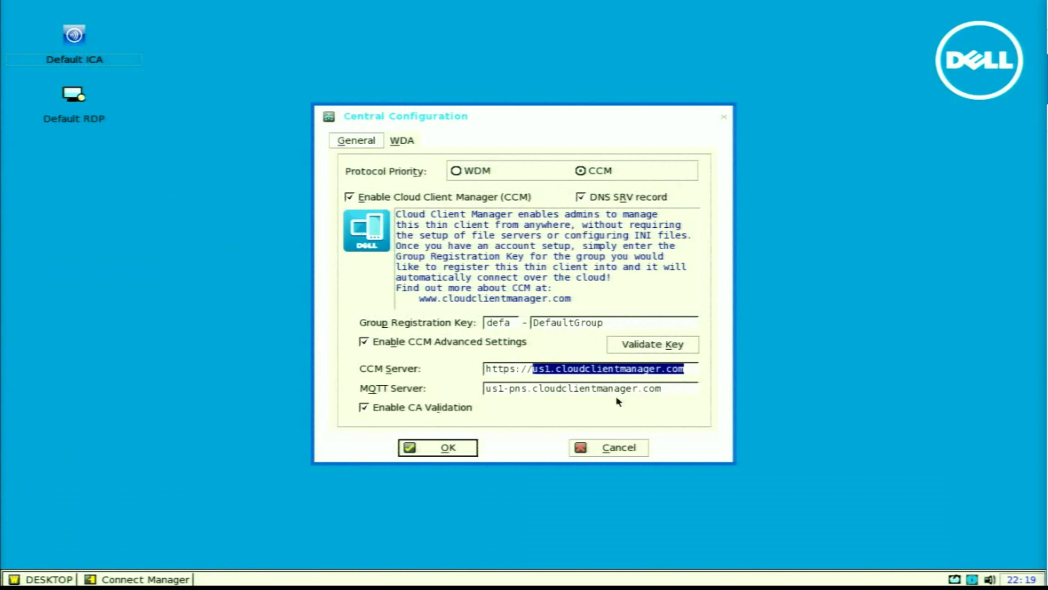
{"action": "type", "text": "DEMO17"}
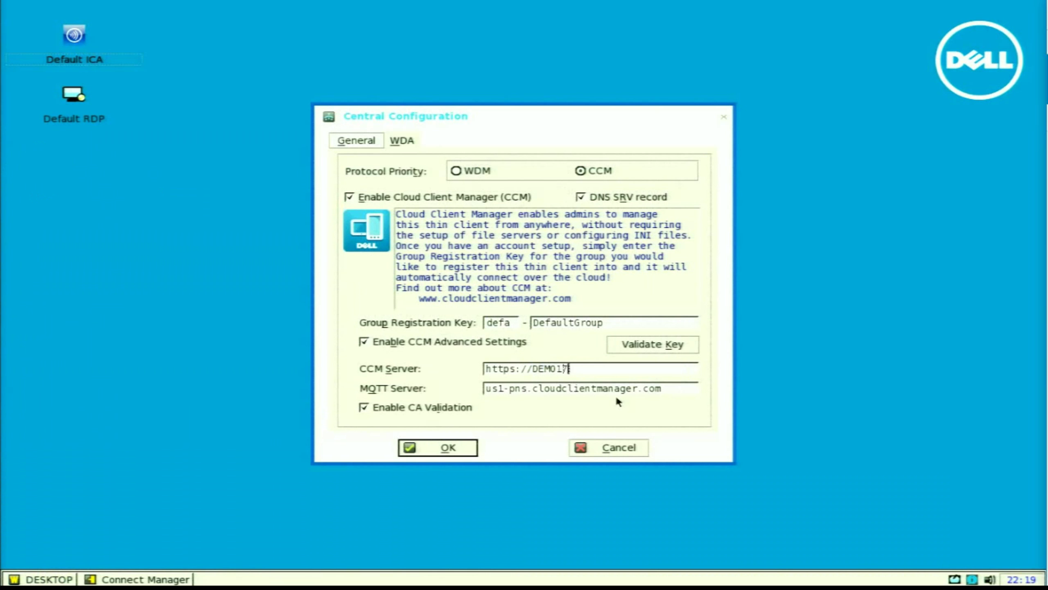
{"action": "type", "text": "-WMS.DEMO.WYSE.COM"}
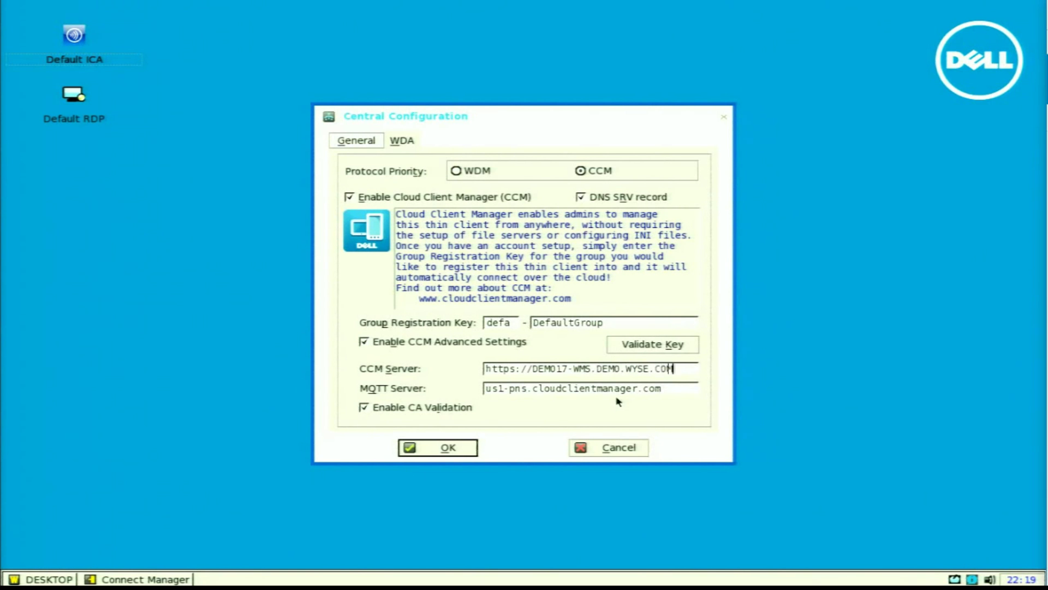
{"action": "left_click_drag", "start_coordinate": [692, 362], "coordinate": [529, 366]}
{"action": "key", "text": "ctrl+c"}
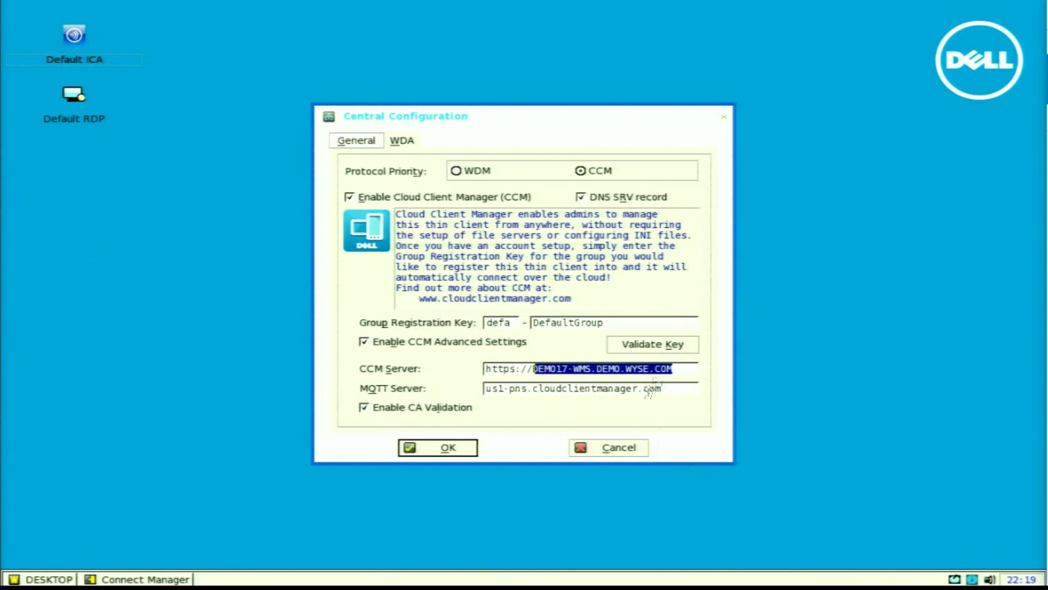
{"action": "left_click_drag", "start_coordinate": [672, 389], "coordinate": [461, 380]}
{"action": "key", "text": "ctrl+v"}
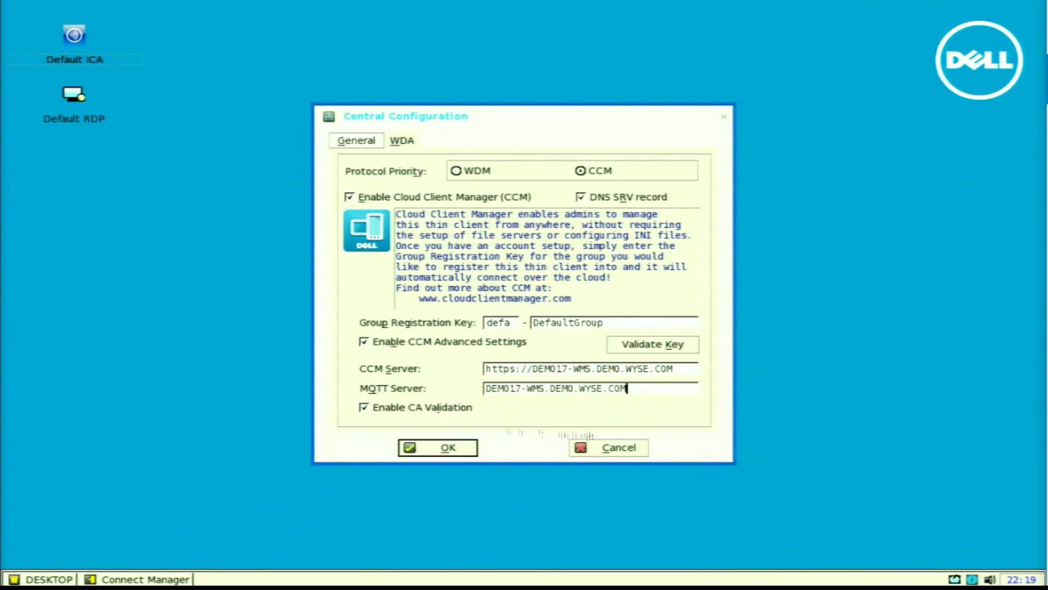
Step: Turn off CA validation, validate the registration key and accept the reboot prompt
{"action": "left_click", "coordinate": [386, 414]}
{"action": "left_click", "coordinate": [663, 348]}
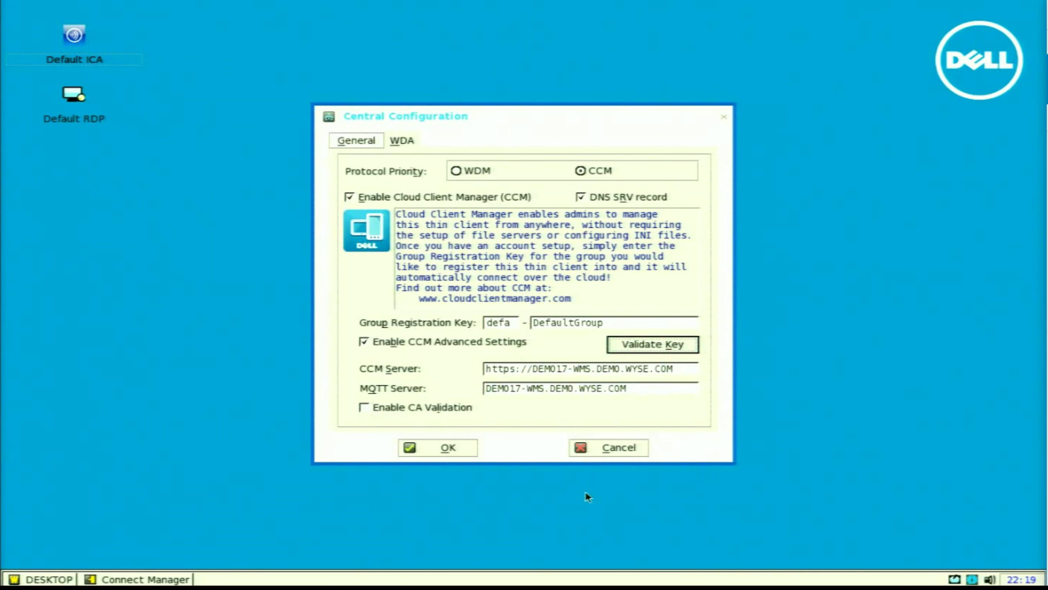
{"action": "left_click", "coordinate": [512, 313]}
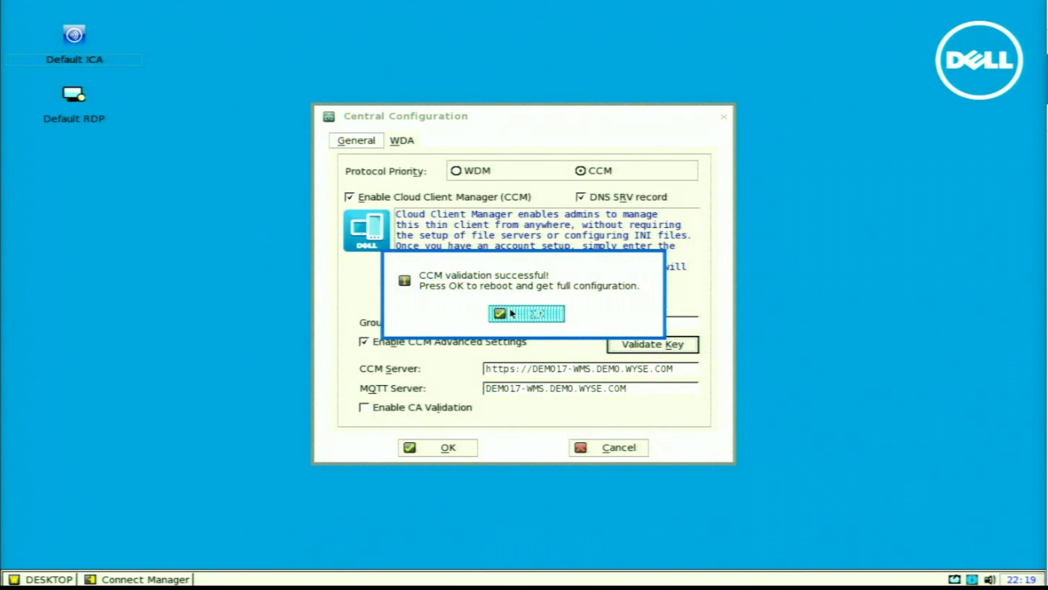
Step: Apply the thin client settings to reboot it, then view the WMS Devices list
{"action": "left_click", "coordinate": [447, 445]}
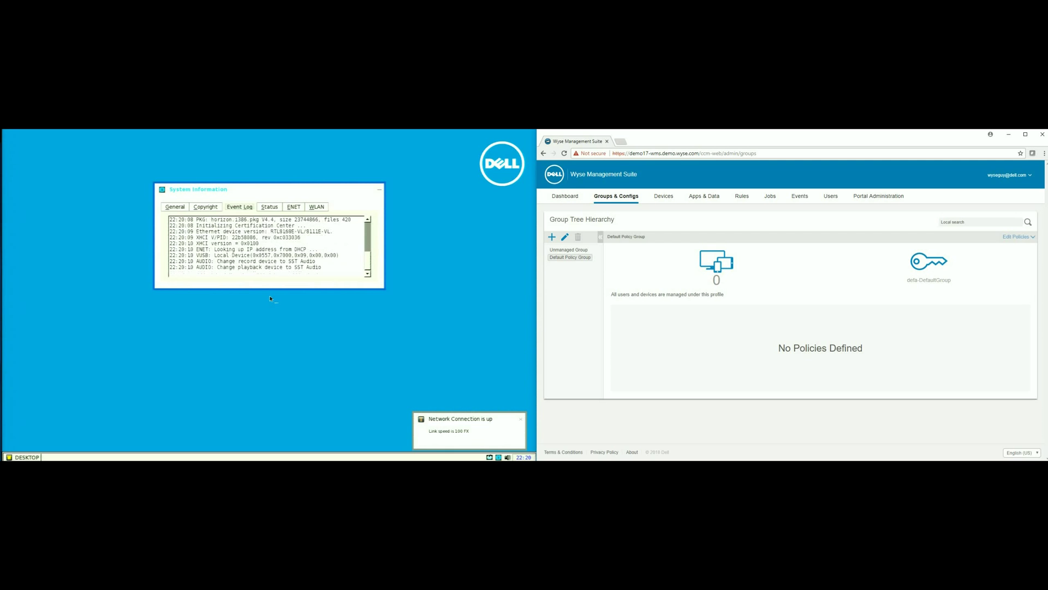
{"action": "left_click", "coordinate": [664, 196]}
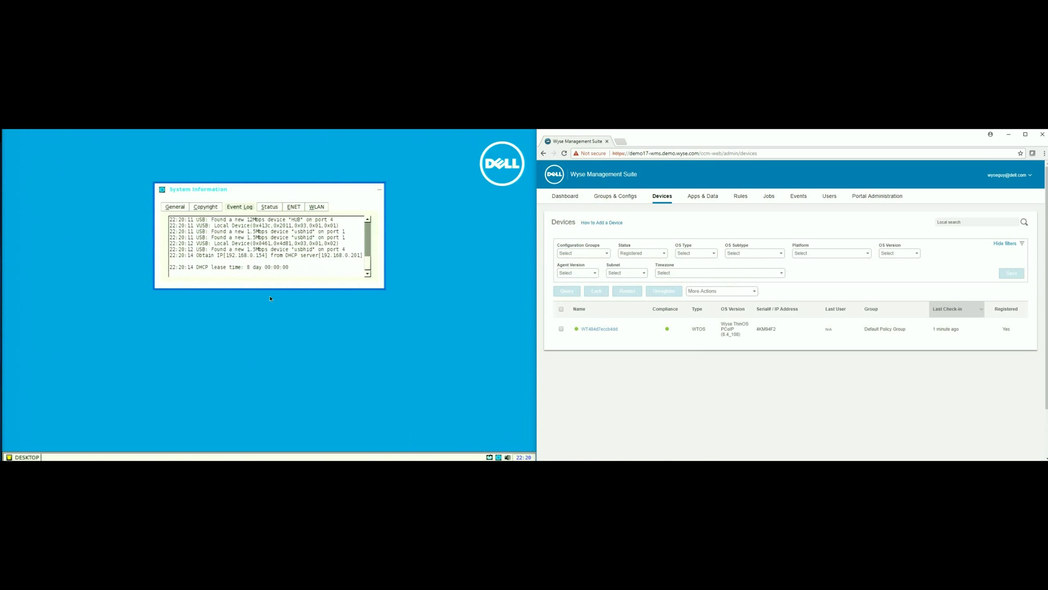
Step: Start adding a new file to the ThinOS image repository under Apps & Data
{"action": "left_click", "coordinate": [702, 195]}
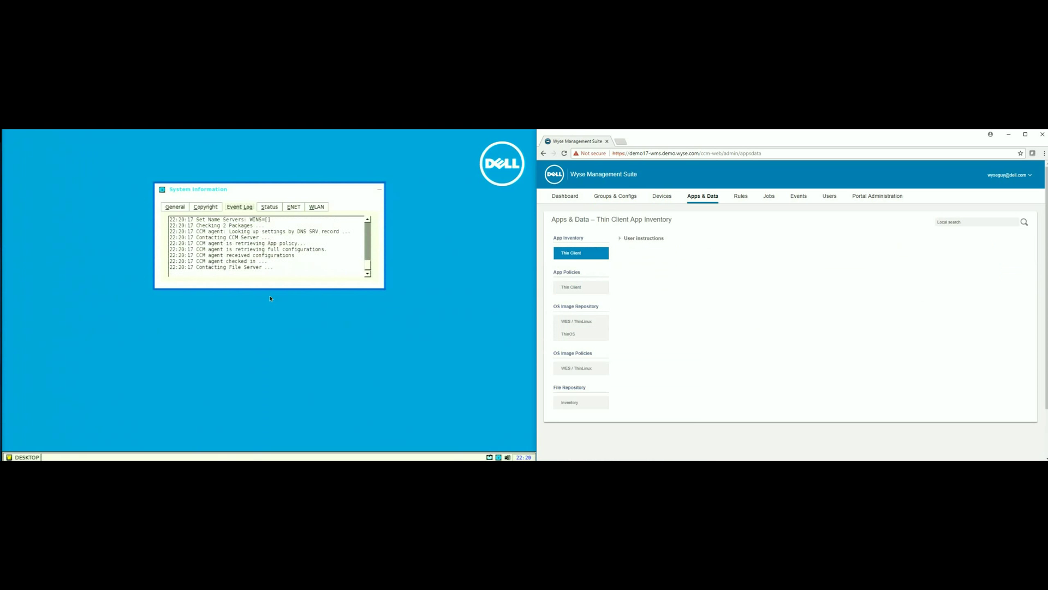
{"action": "left_click", "coordinate": [581, 333]}
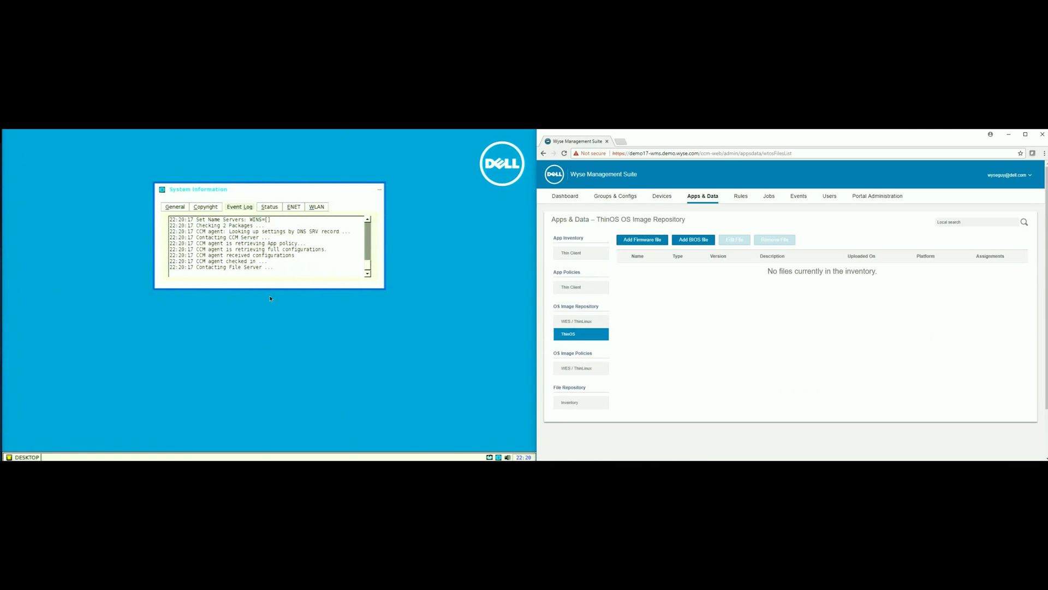
{"action": "left_click", "coordinate": [642, 240]}
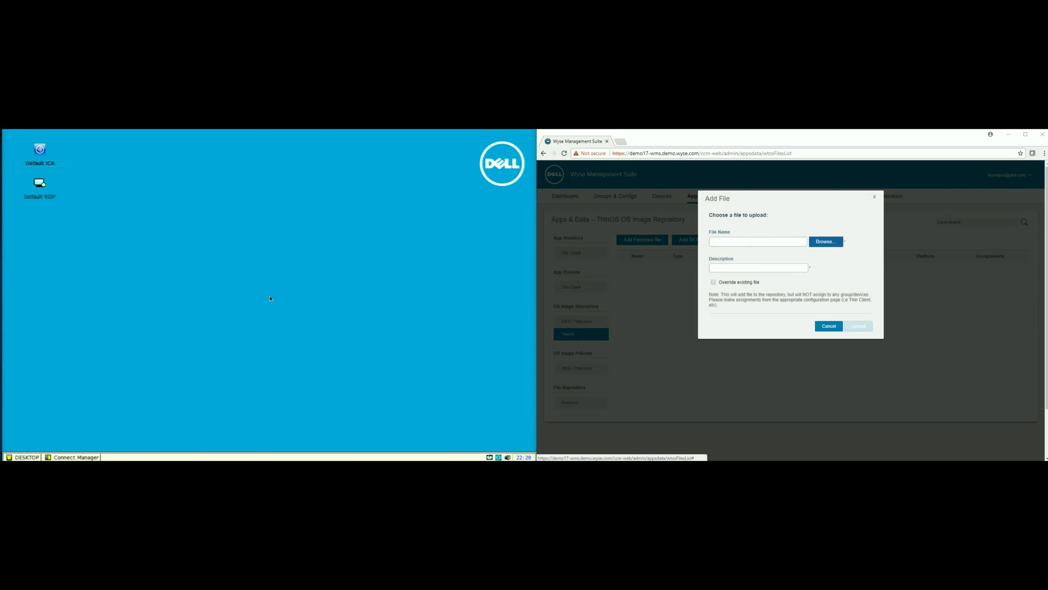
Step: Choose PA10Q_wnos from Firmware > 8.4_112 > OS_Web_v8.4_B112_3040_PCoIP_ENG as the upload file
{"action": "left_click", "coordinate": [826, 242]}
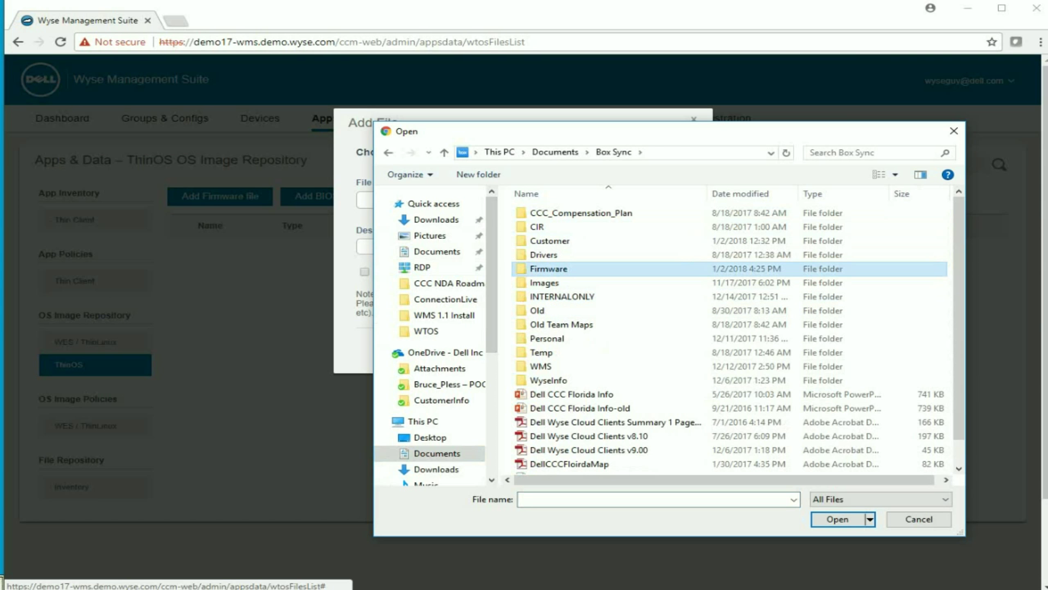
{"action": "key", "text": "Return"}
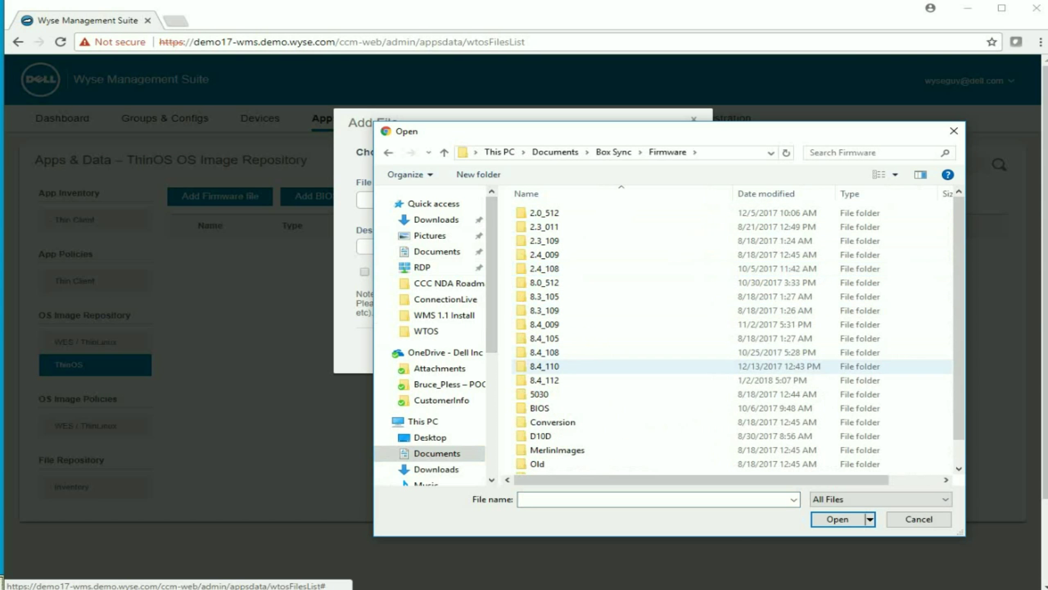
{"action": "key", "text": "Return"}
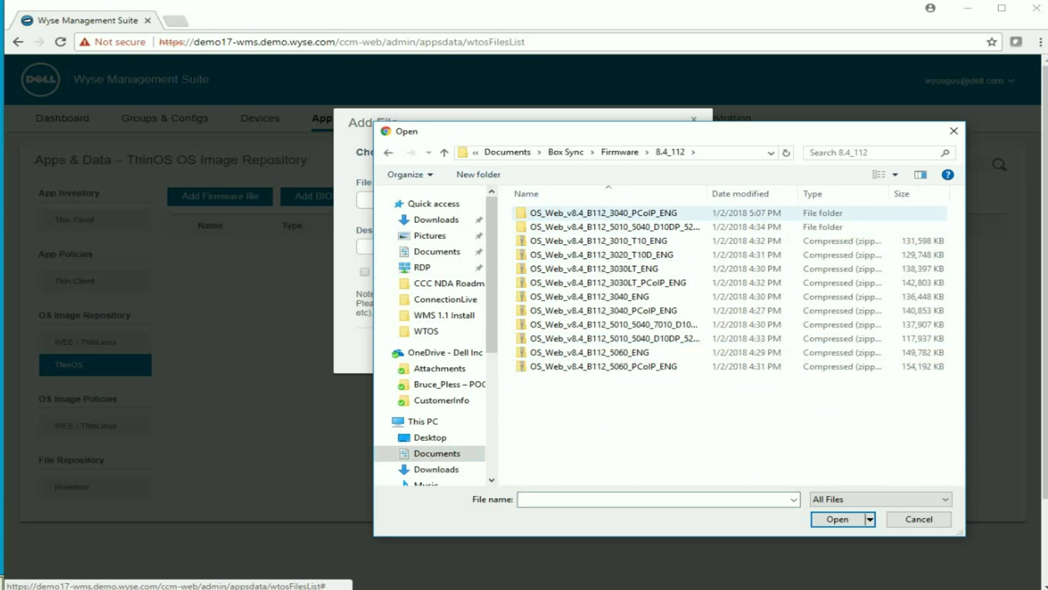
{"action": "left_click", "coordinate": [600, 212]}
{"action": "double_click", "coordinate": [601, 212]}
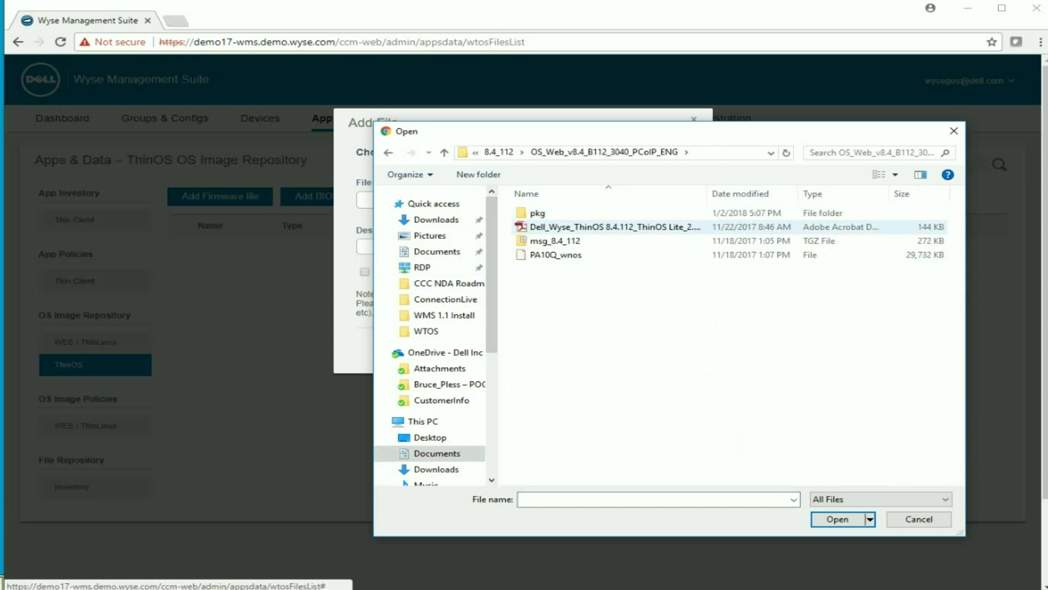
{"action": "left_click", "coordinate": [556, 255]}
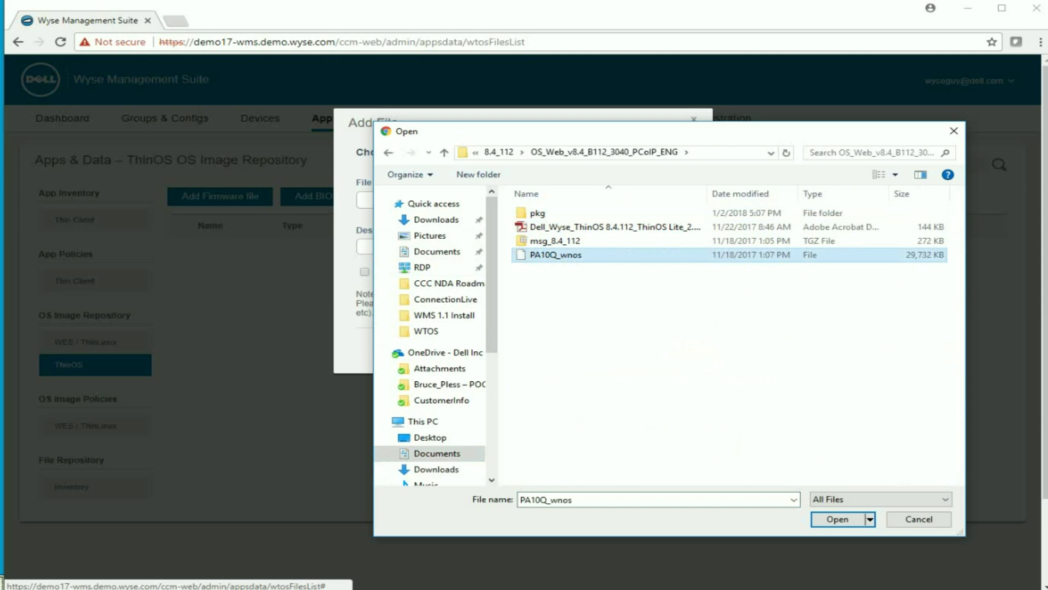
{"action": "left_click", "coordinate": [837, 519]}
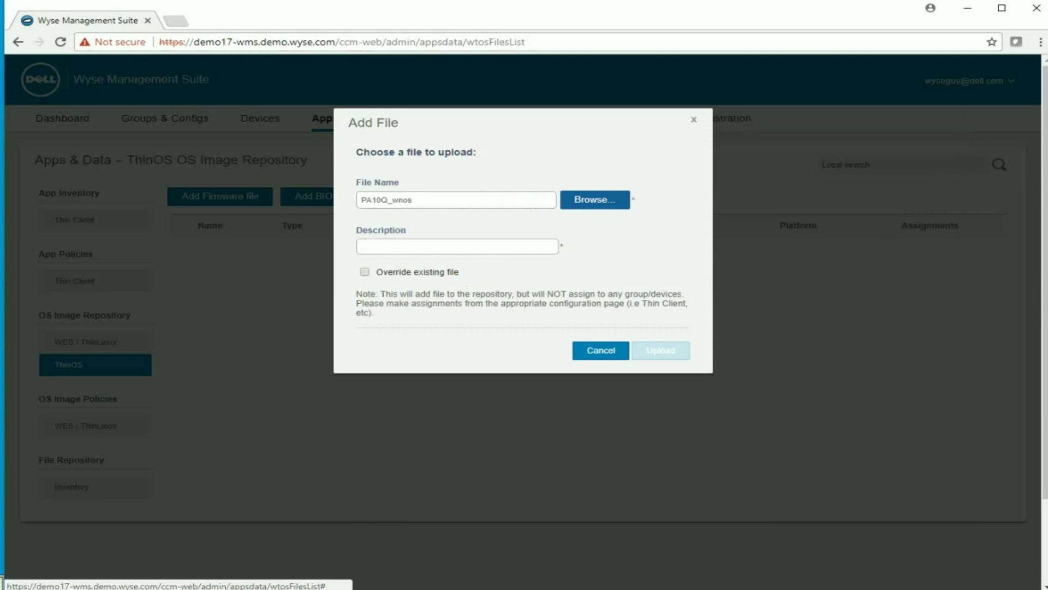
Step: Describe the firmware as 'Wyse 3040 Firmware' and upload PA10Q_wnos to the repository
{"action": "triple_click", "coordinate": [416, 151]}
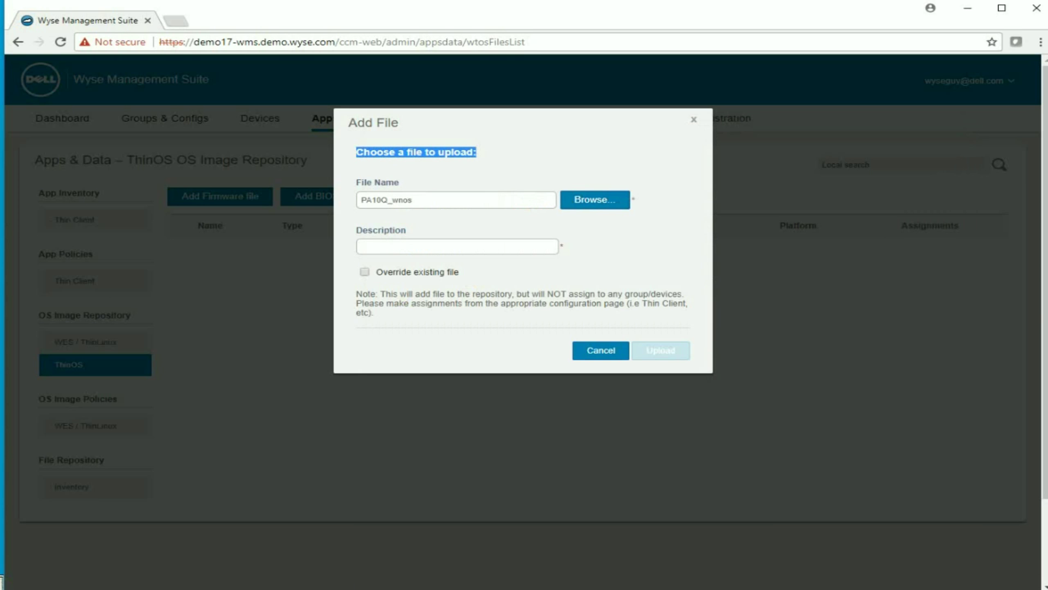
{"action": "left_click", "coordinate": [457, 246]}
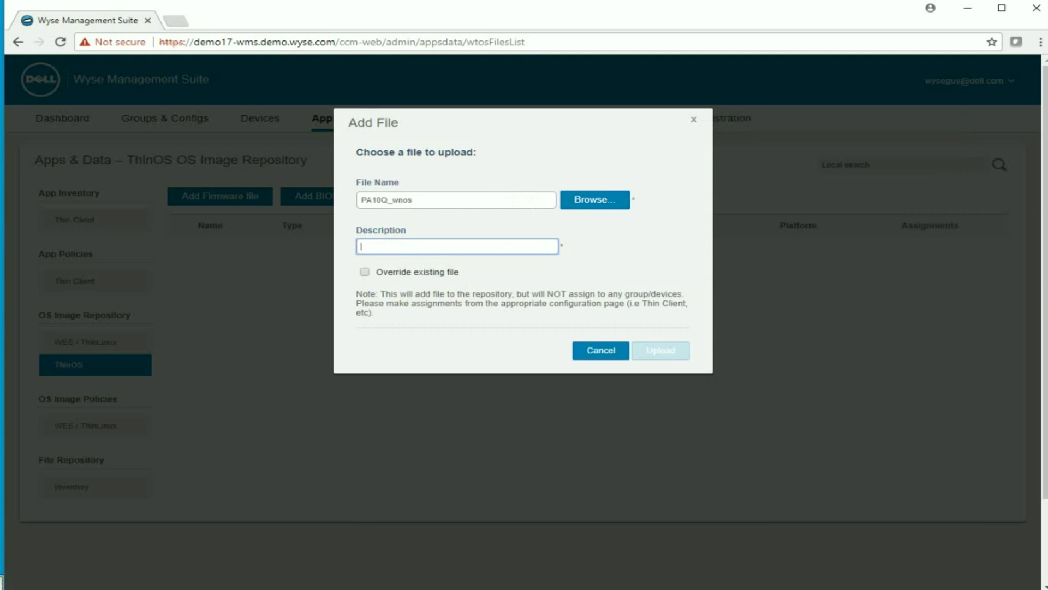
{"action": "type", "text": "Wyse 3"}
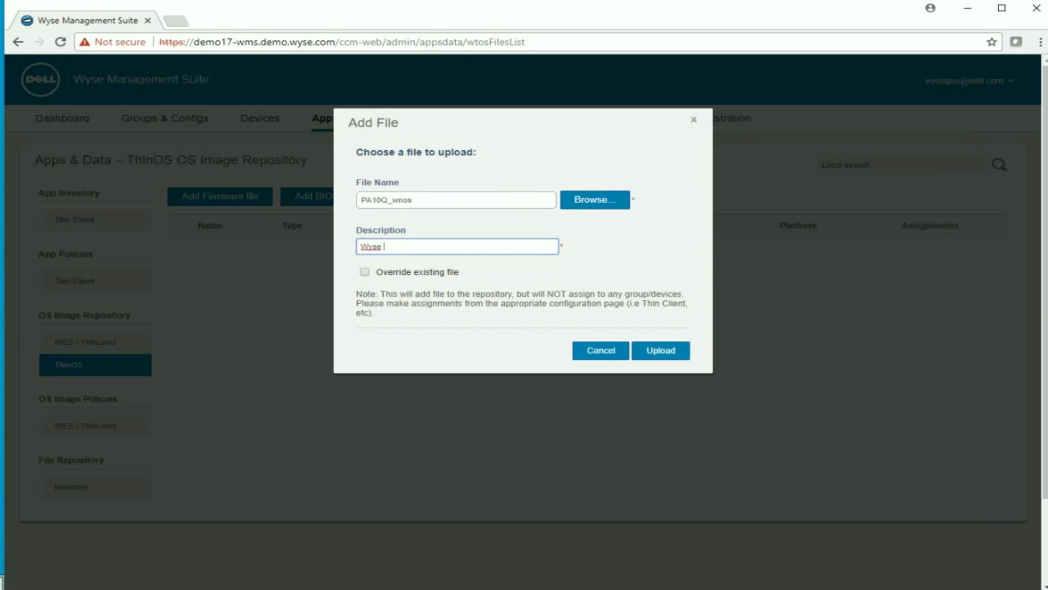
{"action": "type", "text": "040 Firmware"}
{"action": "key", "text": "Return"}
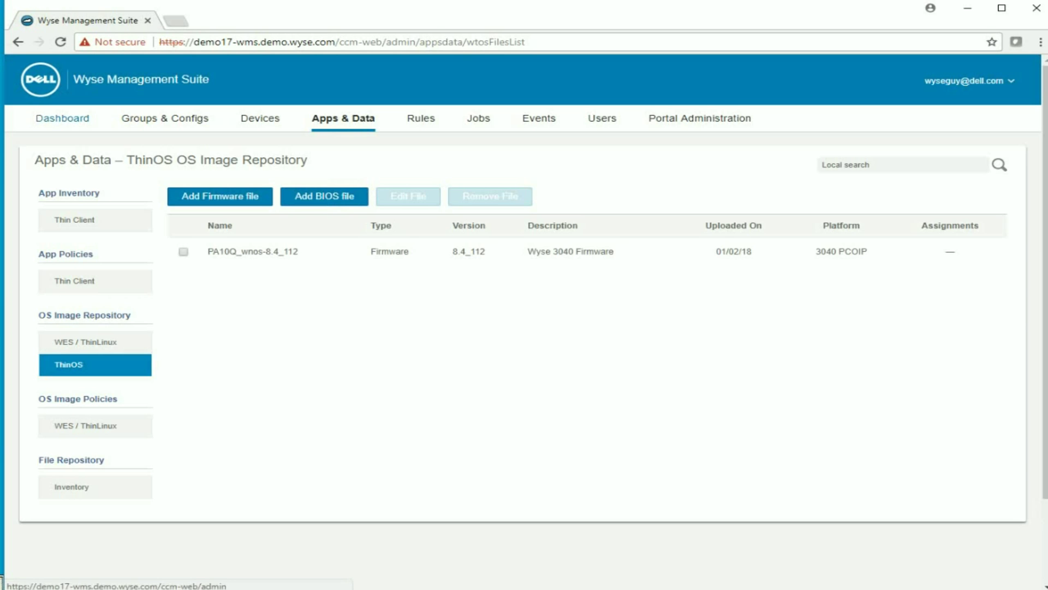
Step: Edit the Default Policy Group's ThinOS policies and go to the Firmware Upgrade section
{"action": "left_click", "coordinate": [165, 118]}
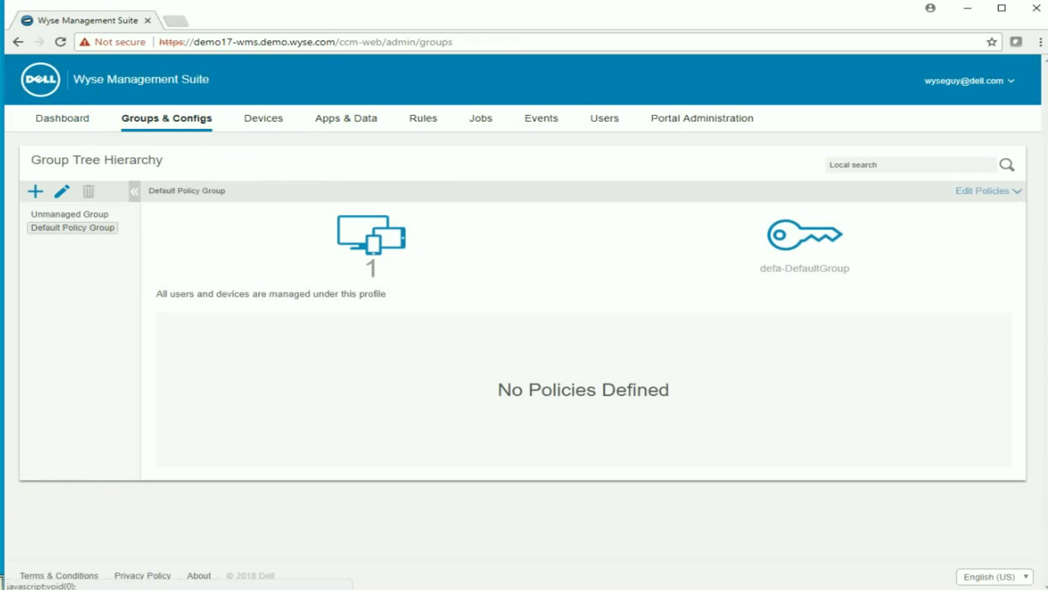
{"action": "left_click", "coordinate": [983, 191]}
{"action": "left_click", "coordinate": [918, 228]}
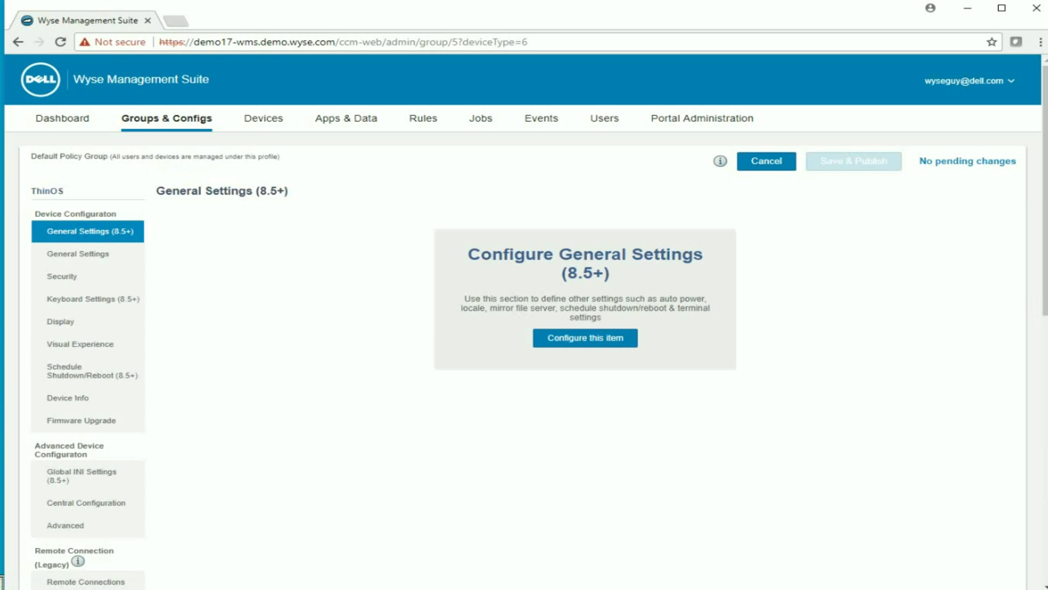
{"action": "scroll", "coordinate": [524, 319], "scroll_direction": "down", "scroll_amount": 6}
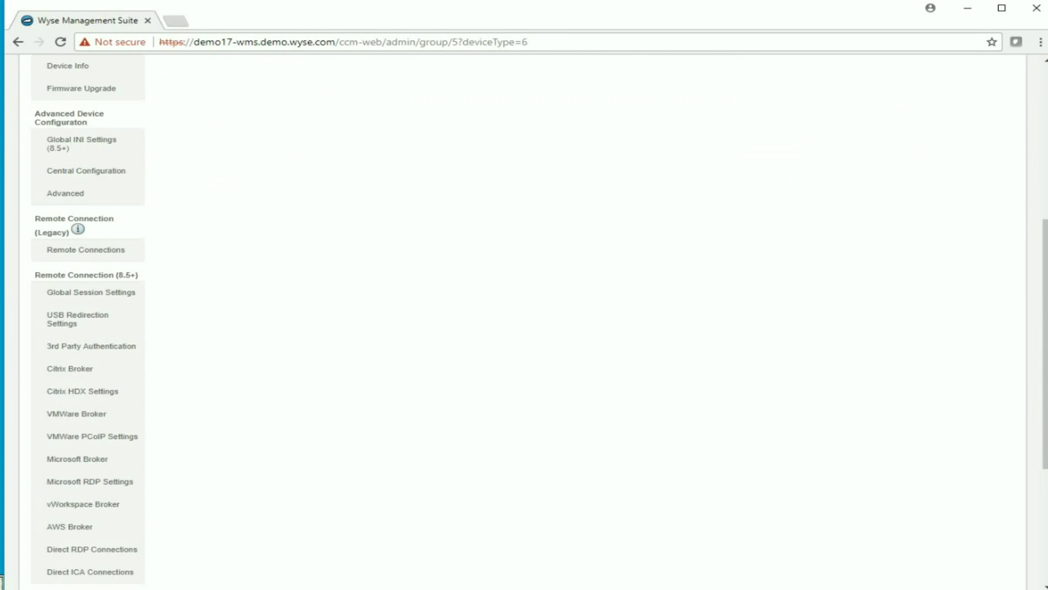
{"action": "left_click", "coordinate": [82, 88]}
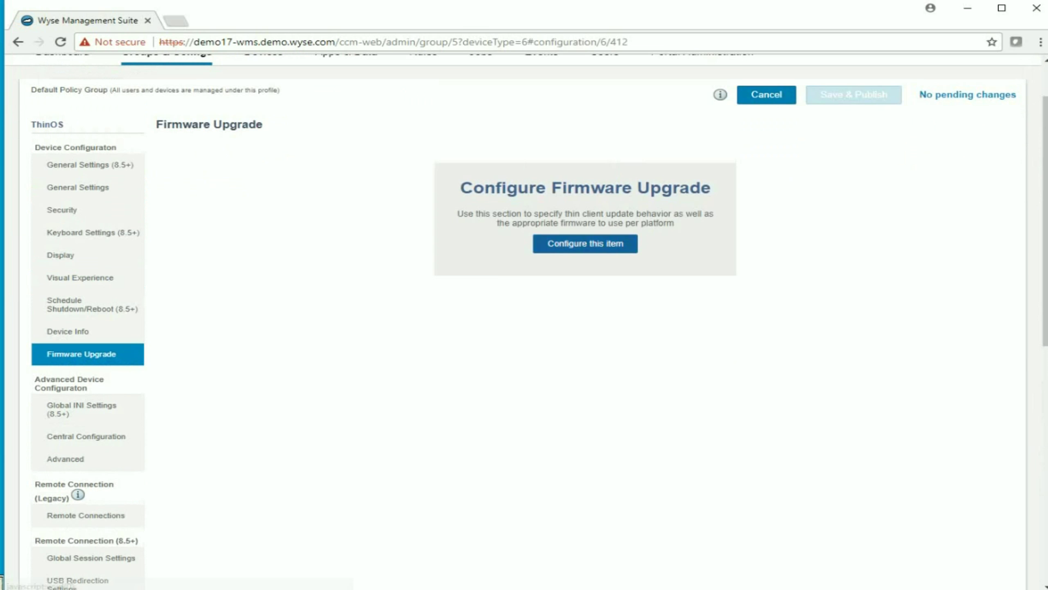
Step: Map the 3040 PCoIP platform to firmware 8.4_112, then save and publish the policy
{"action": "left_click", "coordinate": [585, 243]}
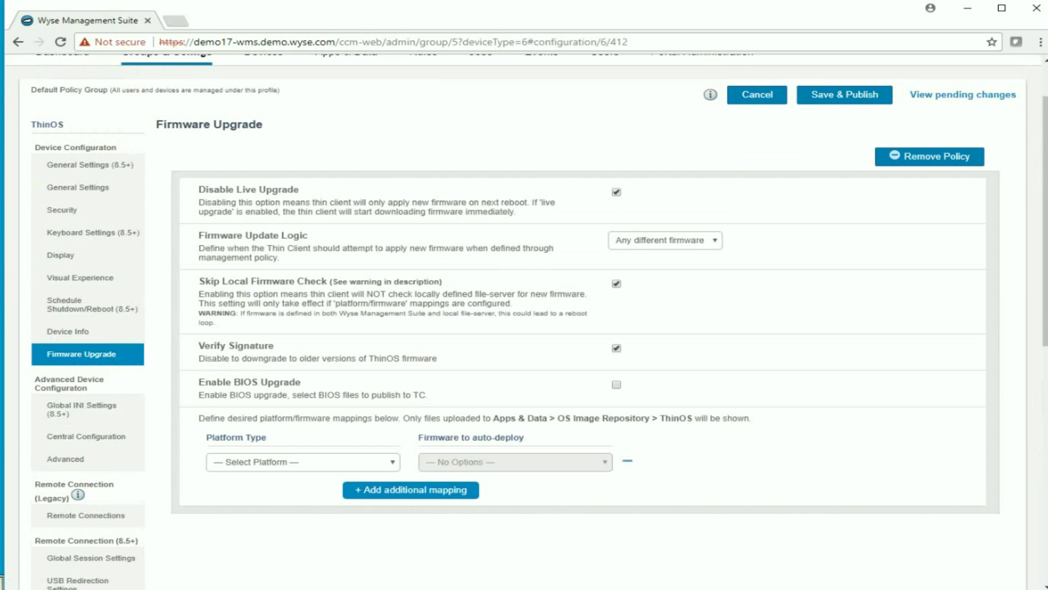
{"action": "left_click", "coordinate": [303, 462]}
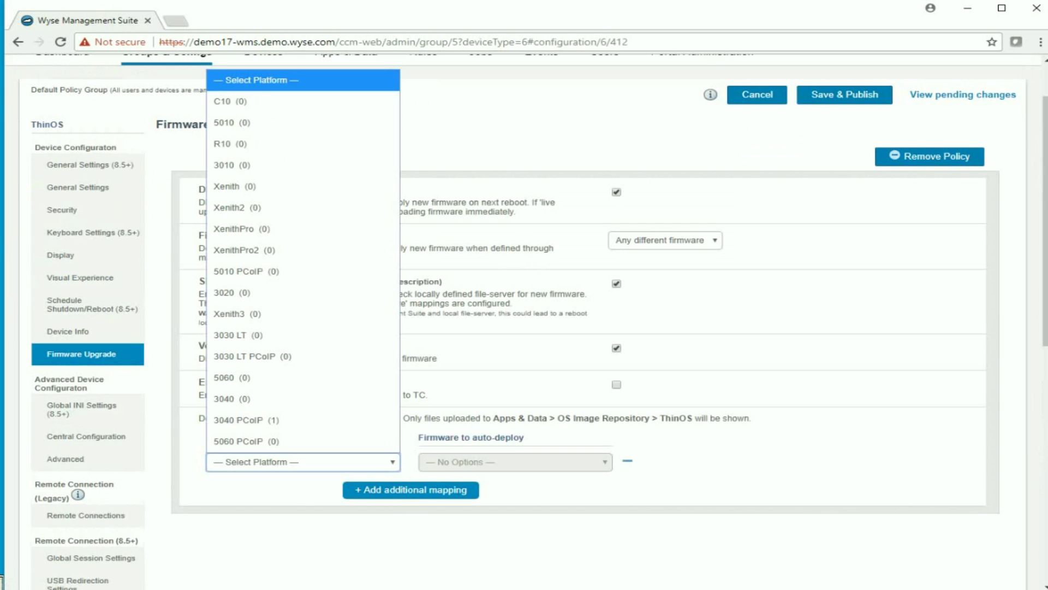
{"action": "left_click", "coordinate": [246, 420]}
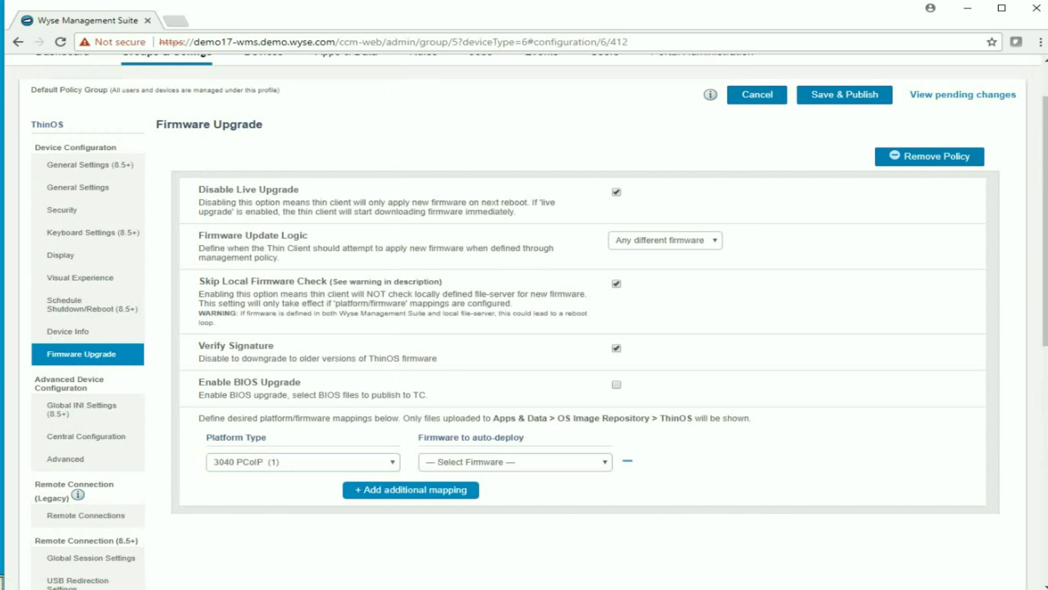
{"action": "left_click", "coordinate": [515, 462]}
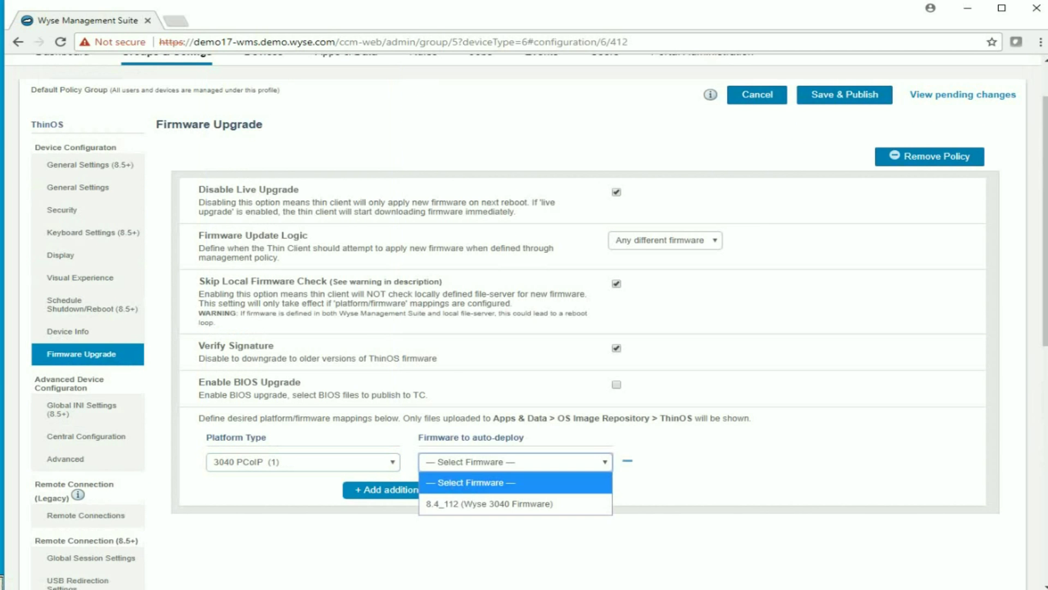
{"action": "left_click", "coordinate": [481, 503]}
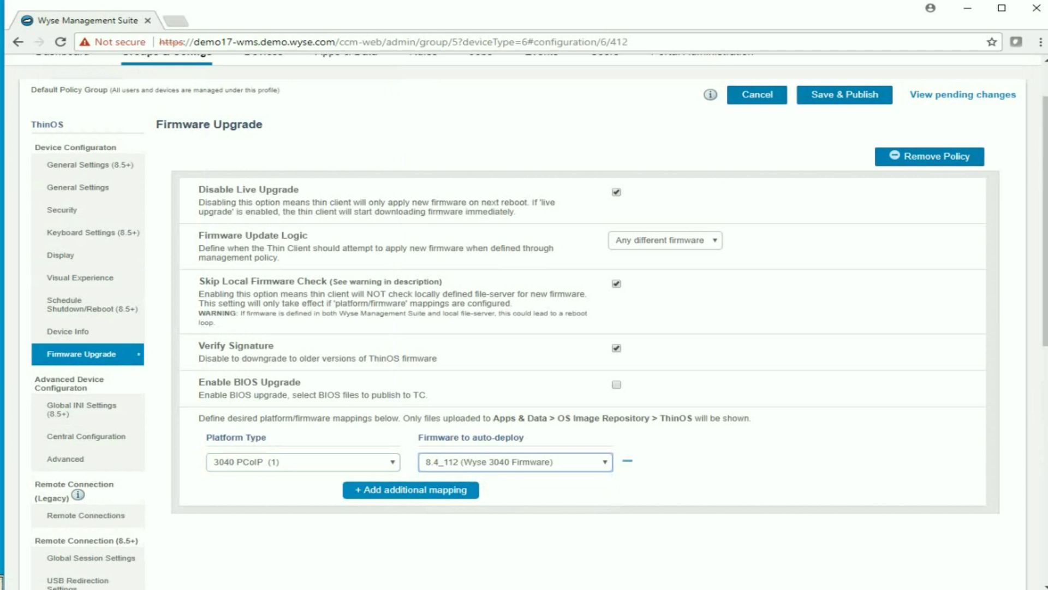
{"action": "left_click", "coordinate": [844, 94]}
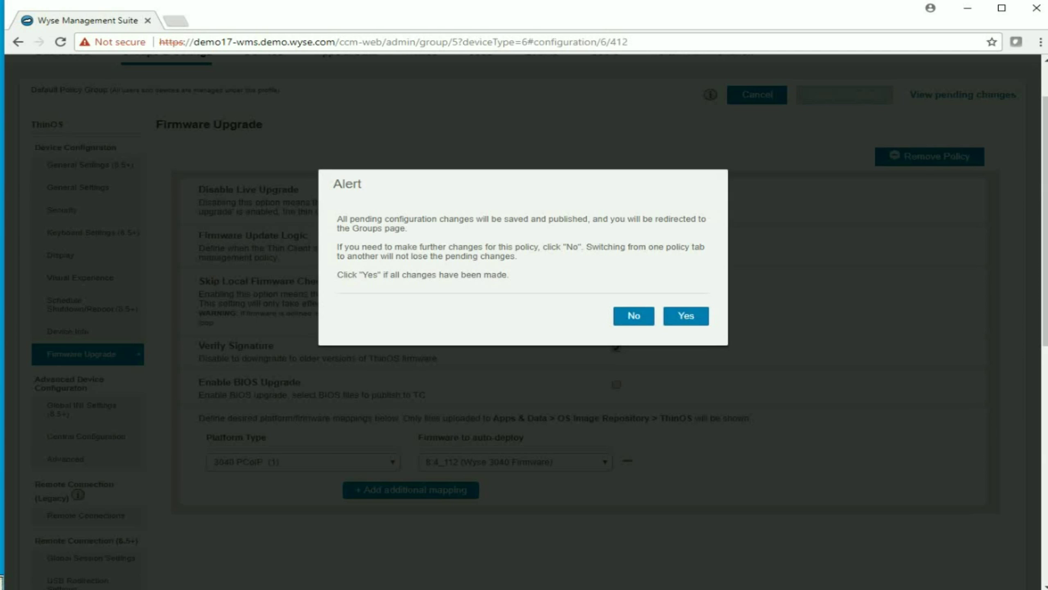
{"action": "left_click", "coordinate": [686, 316]}
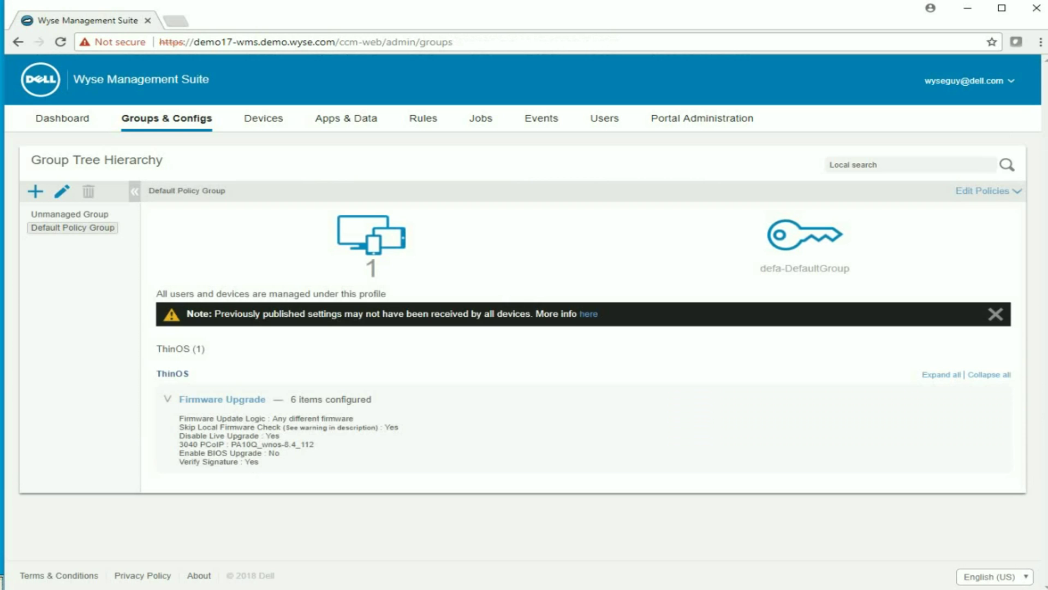
Step: Select the thin client in the Devices list and confirm its System Information shows version 8.4_108
{"action": "left_click", "coordinate": [263, 118]}
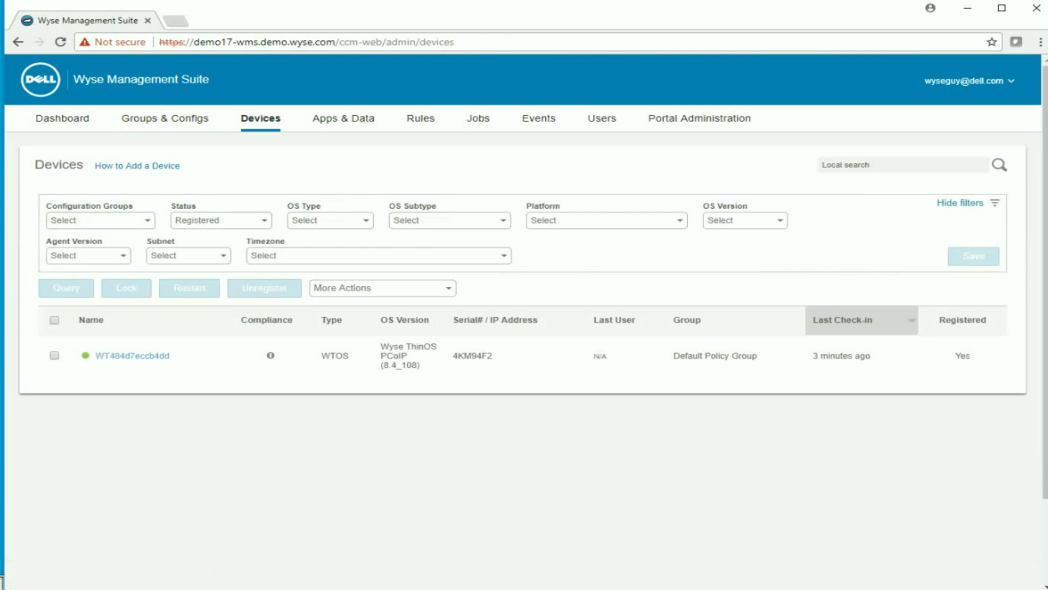
{"action": "left_click", "coordinate": [54, 355]}
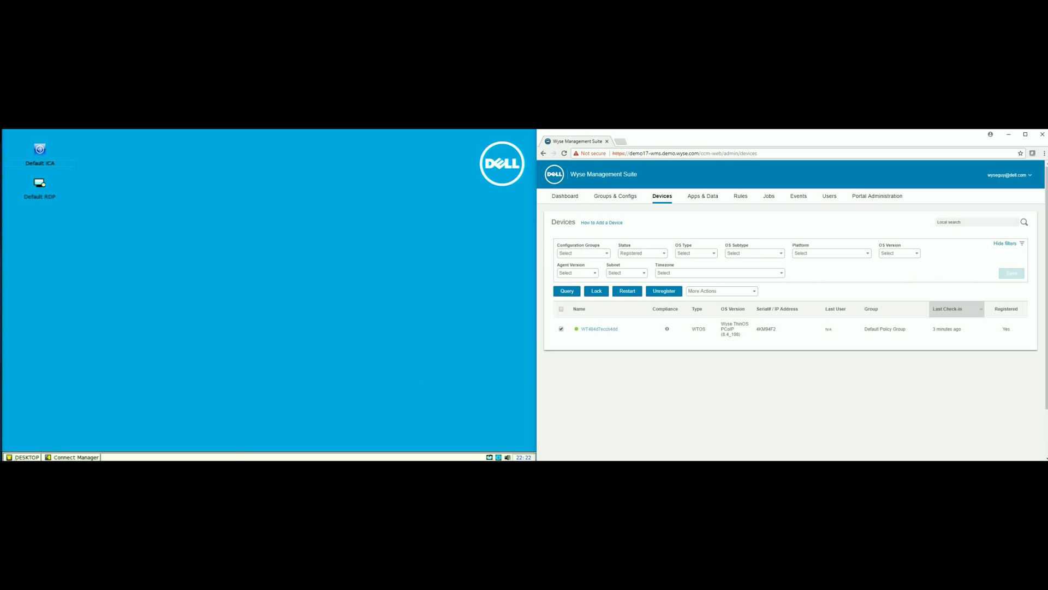
{"action": "left_click", "coordinate": [22, 457]}
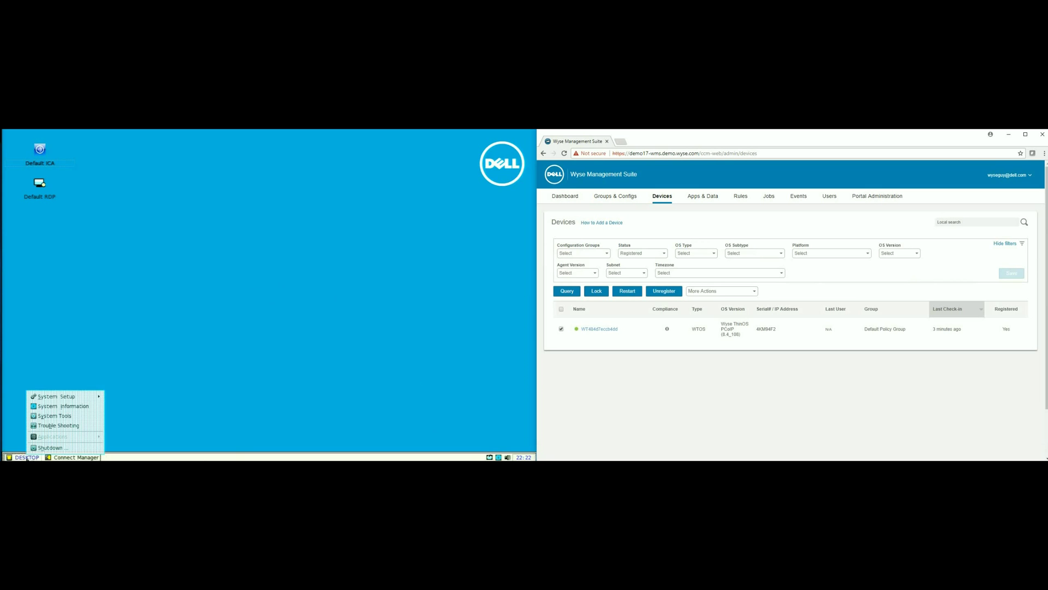
{"action": "left_click", "coordinate": [94, 408]}
{"action": "left_click", "coordinate": [175, 207]}
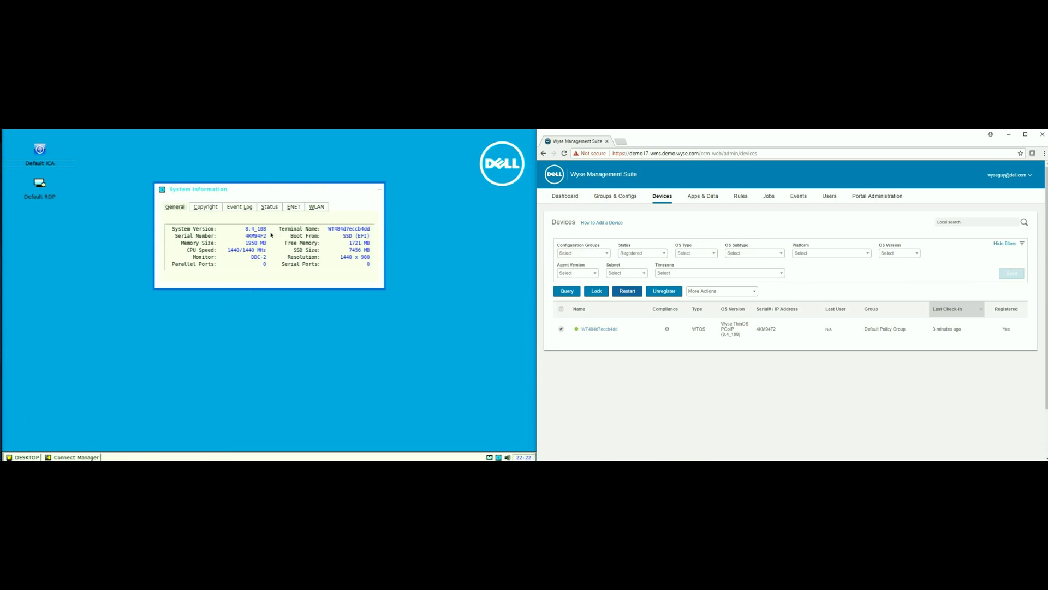
Step: Send a restart command to the selected thin client so it reboots into ThinOS 8.4_112
{"action": "left_click", "coordinate": [628, 290]}
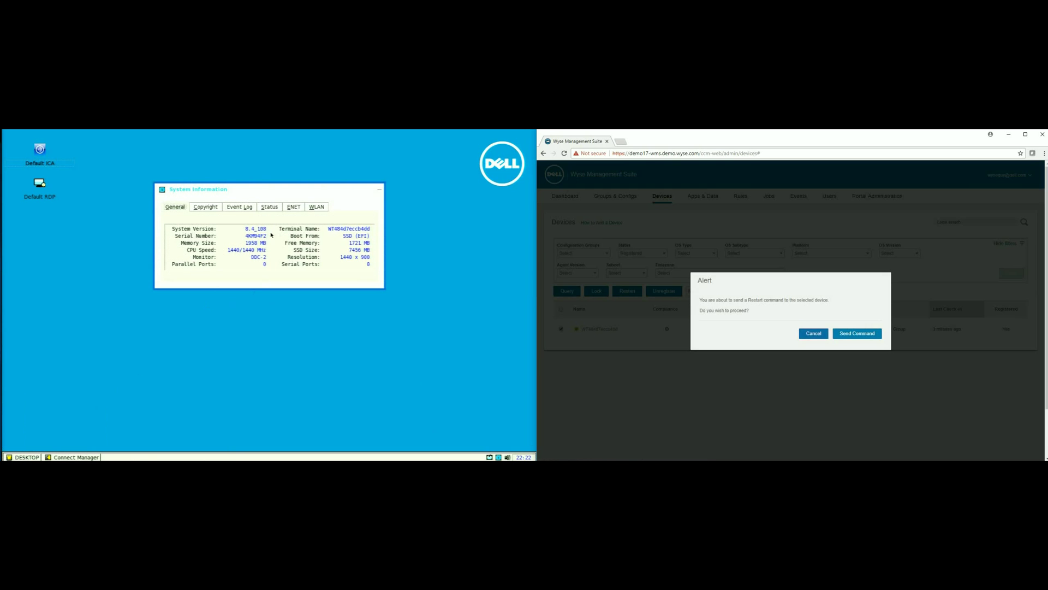
{"action": "left_click", "coordinate": [857, 333]}
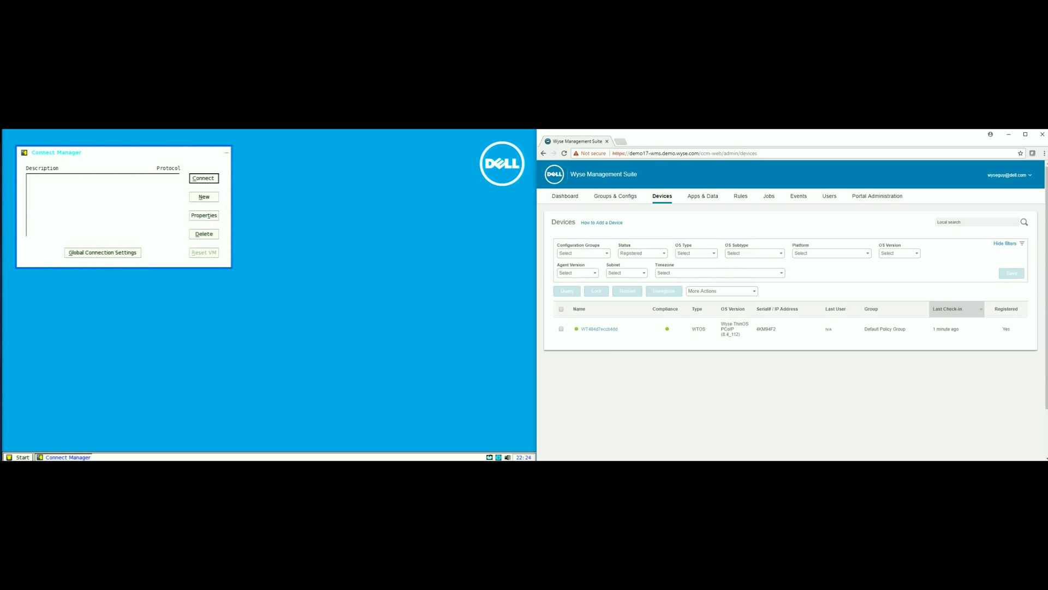
Step: Show the General details in System Information to confirm system version 8.4_112
{"action": "left_click", "coordinate": [19, 457]}
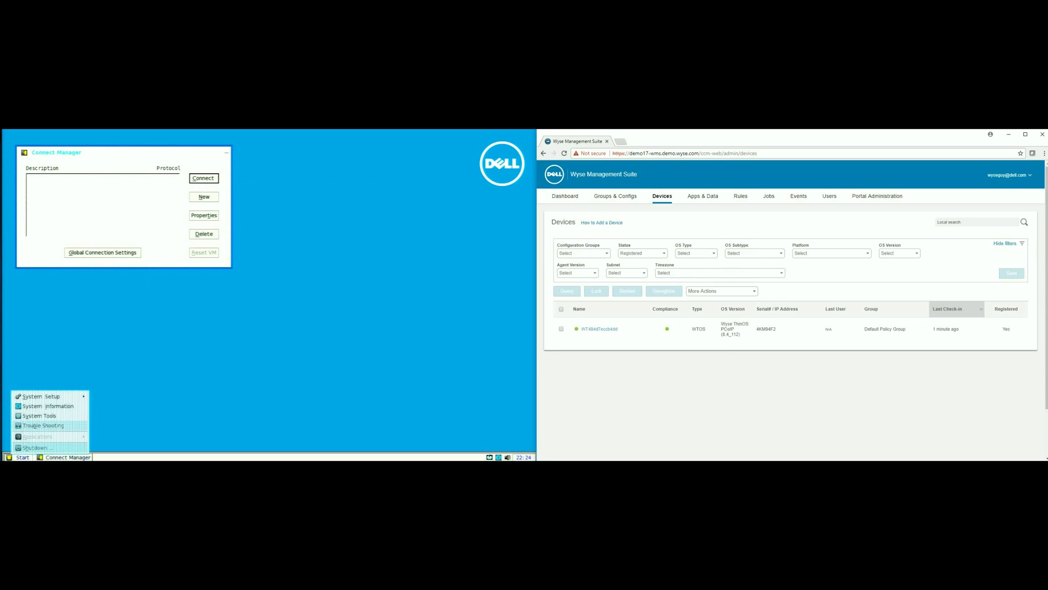
{"action": "left_click", "coordinate": [34, 407]}
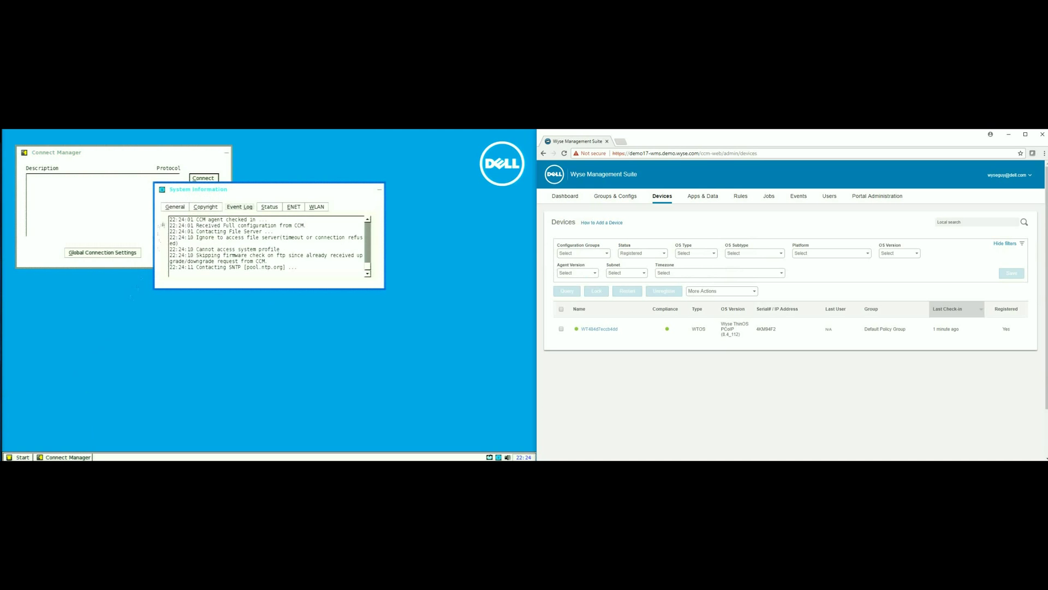
{"action": "left_click", "coordinate": [169, 208]}
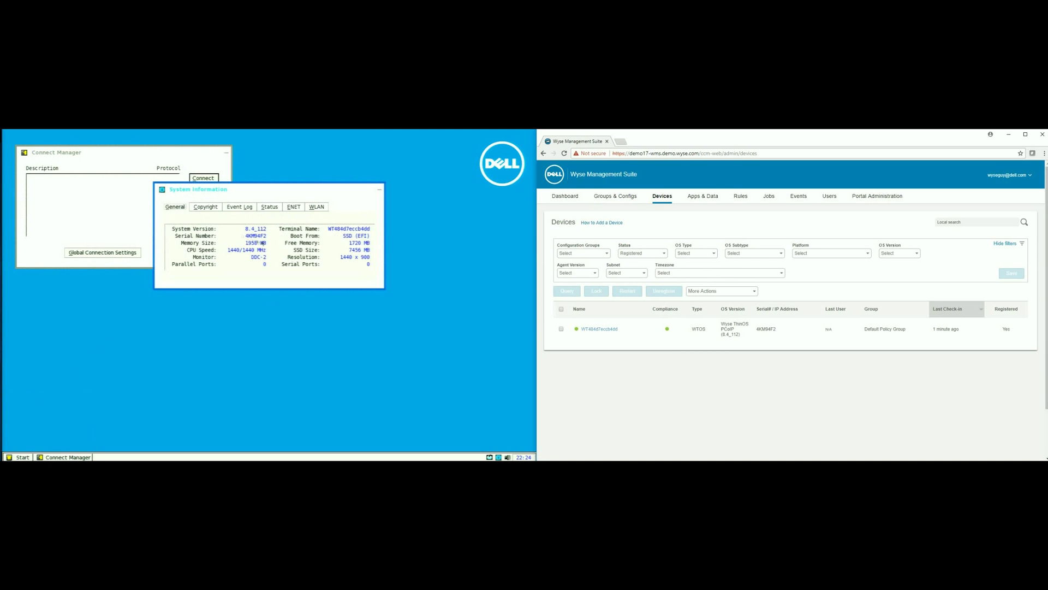